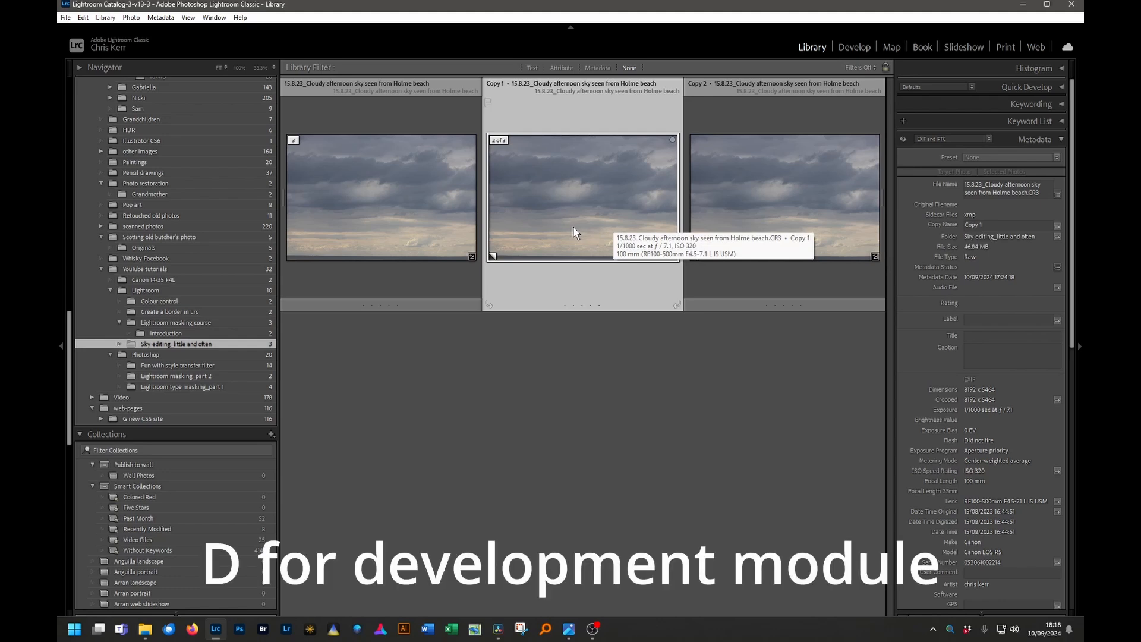
- Open Copy 1 for developing and shape its tone curve into a gentle S, with the highlight point at input 190, output 196
{"action": "key", "text": "d"}
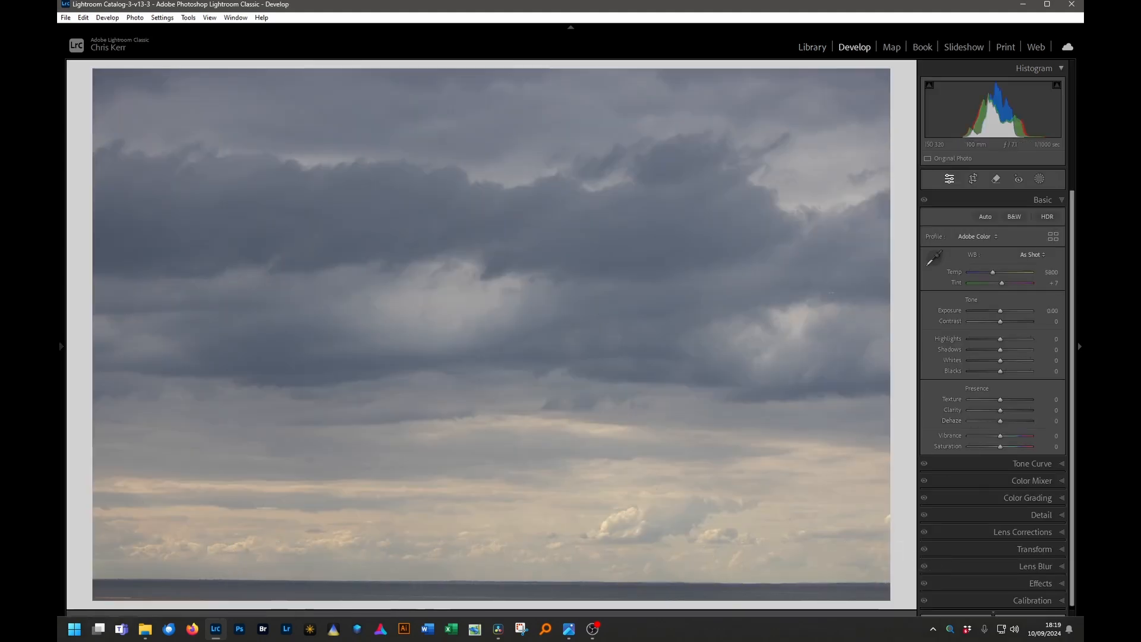
{"action": "left_click", "coordinate": [1065, 463]}
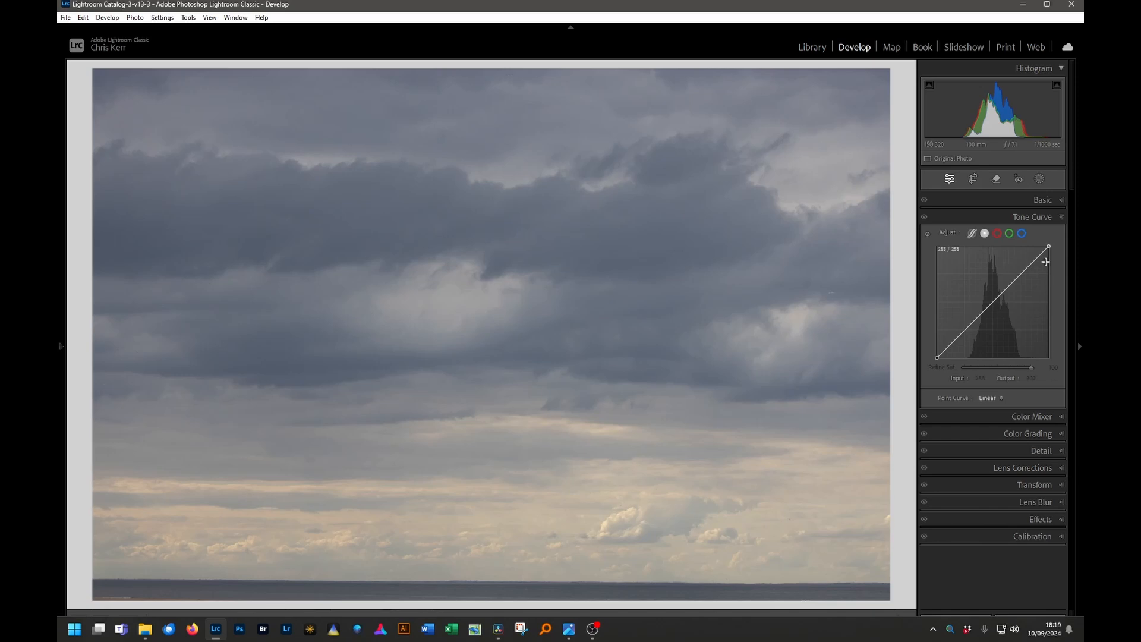
{"action": "left_click_drag", "start_coordinate": [1021, 276], "coordinate": [1021, 273]}
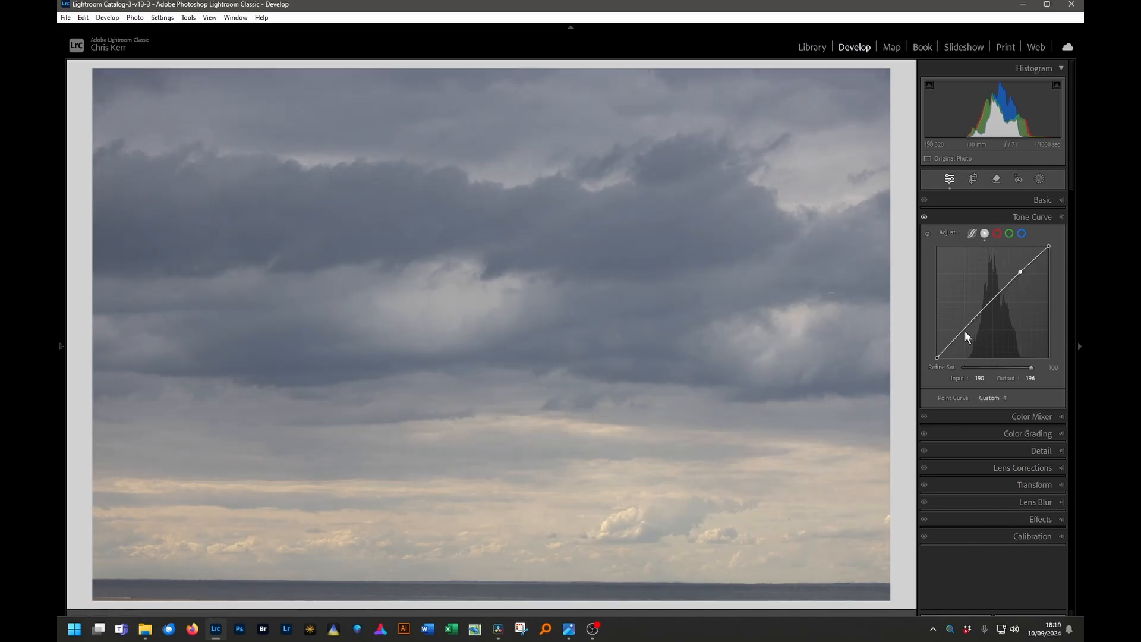
{"action": "left_click_drag", "start_coordinate": [966, 331], "coordinate": [964, 335]}
- Warm the whole photo by setting Temp to 7862, Tint to +26 and Saturation to +34
{"action": "left_click", "coordinate": [1062, 203]}
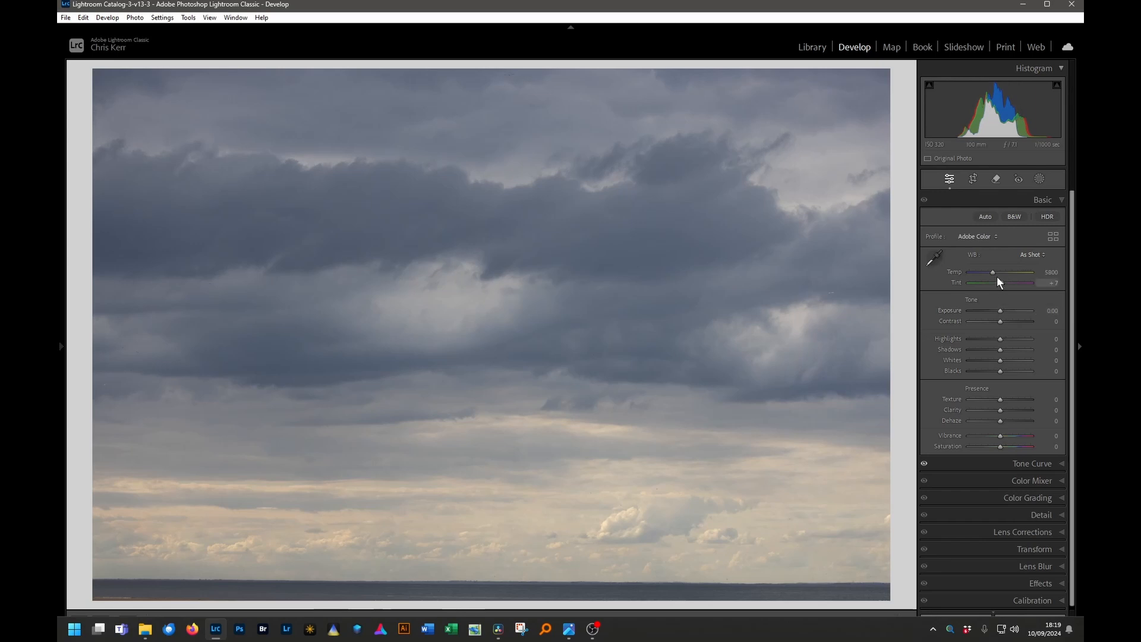
{"action": "left_click_drag", "start_coordinate": [996, 273], "coordinate": [1005, 284]}
{"action": "left_click_drag", "start_coordinate": [1004, 449], "coordinate": [1013, 450]}
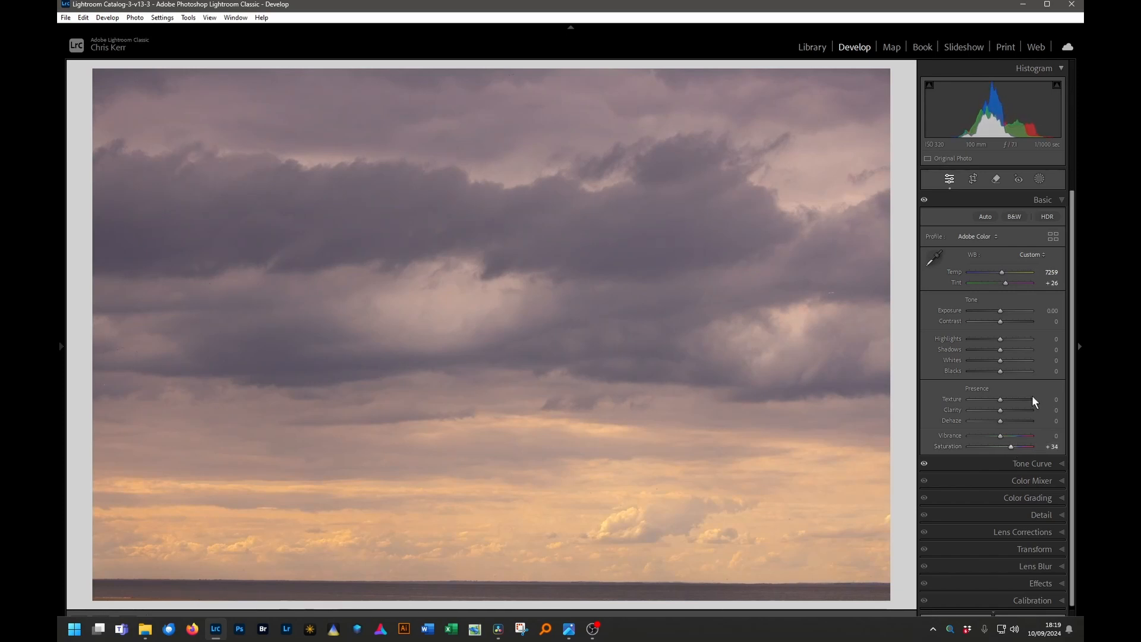
{"action": "left_click_drag", "start_coordinate": [1003, 272], "coordinate": [1006, 276]}
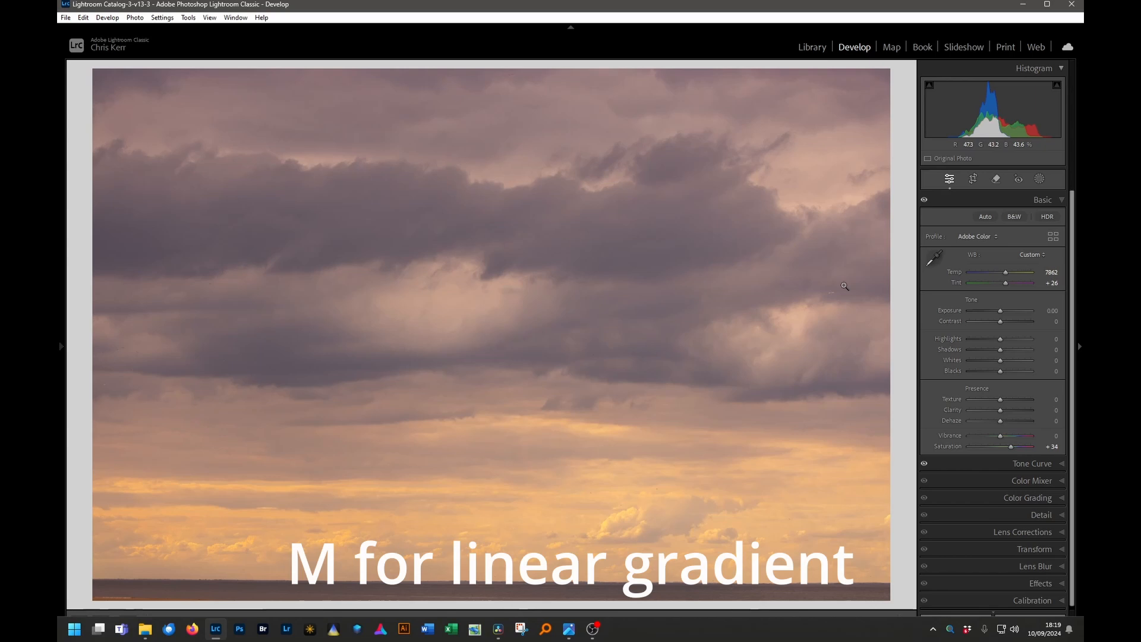
- Add a horizontal linear gradient mask covering the upper clouds and fading out above the bright lower sky
{"action": "key", "text": "m"}
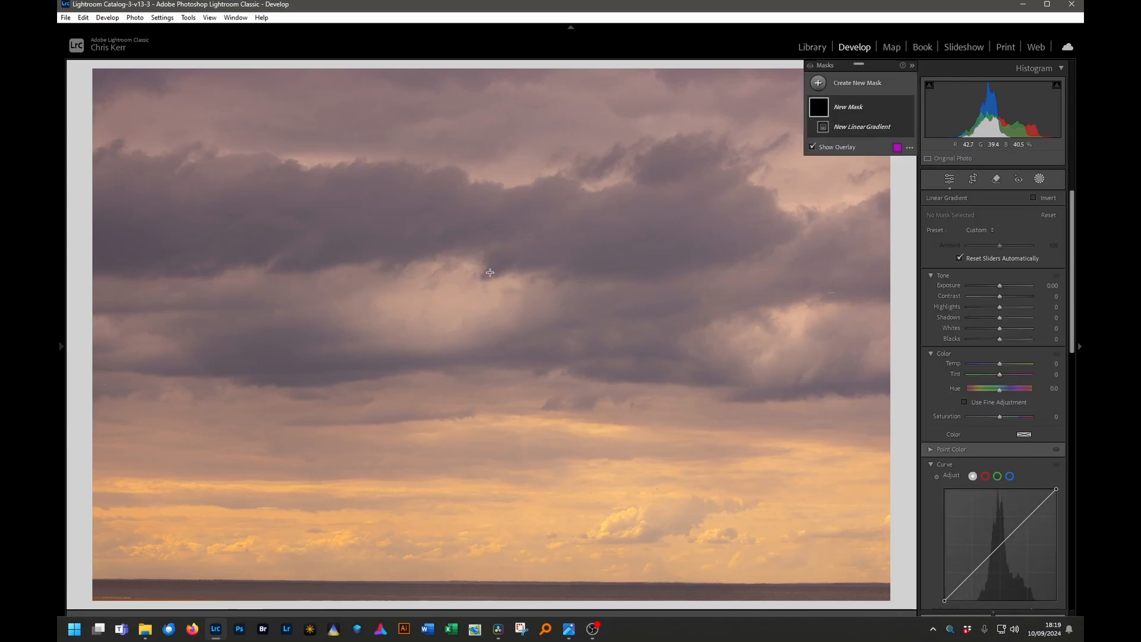
{"action": "left_click_drag", "start_coordinate": [490, 272], "coordinate": [489, 369]}
{"action": "left_click_drag", "start_coordinate": [489, 318], "coordinate": [488, 357]}
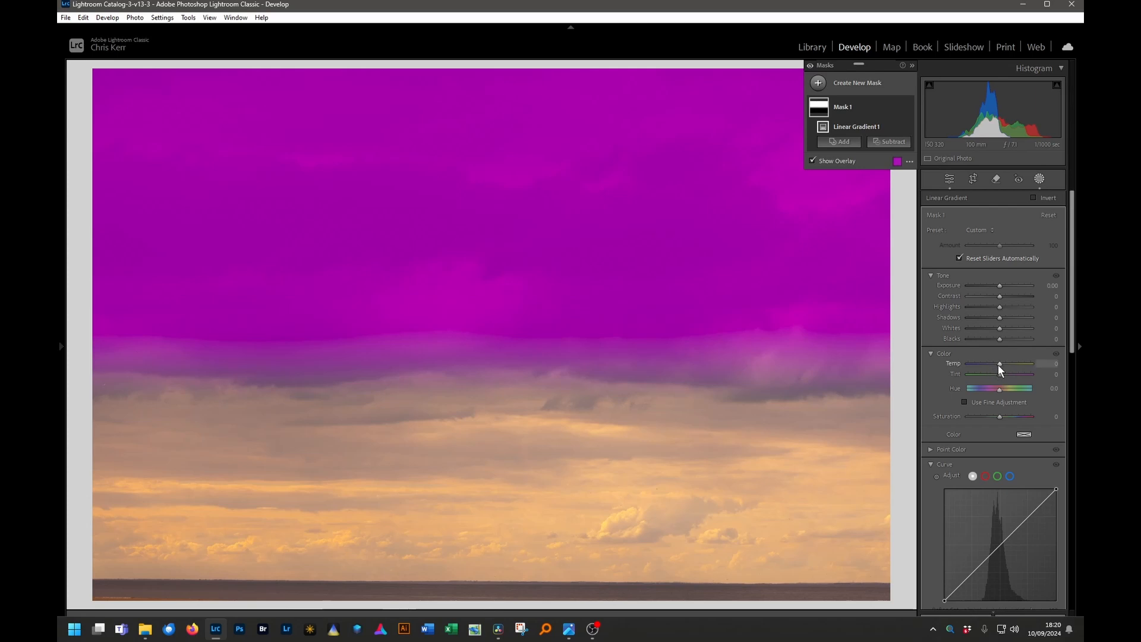
- Cool and darken the masked clouds with Temp -42, Tint -12, Exposure -0.68 and Blacks -25, and raise their saturation slightly
{"action": "left_click_drag", "start_coordinate": [1000, 365], "coordinate": [974, 370]}
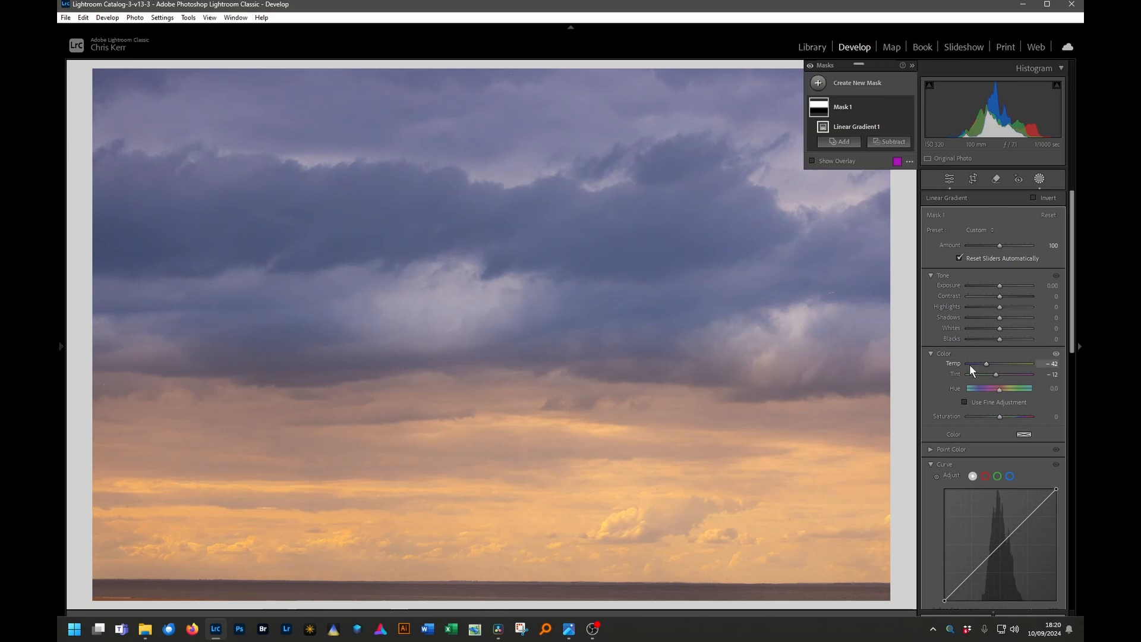
{"action": "left_click_drag", "start_coordinate": [1000, 286], "coordinate": [994, 291]}
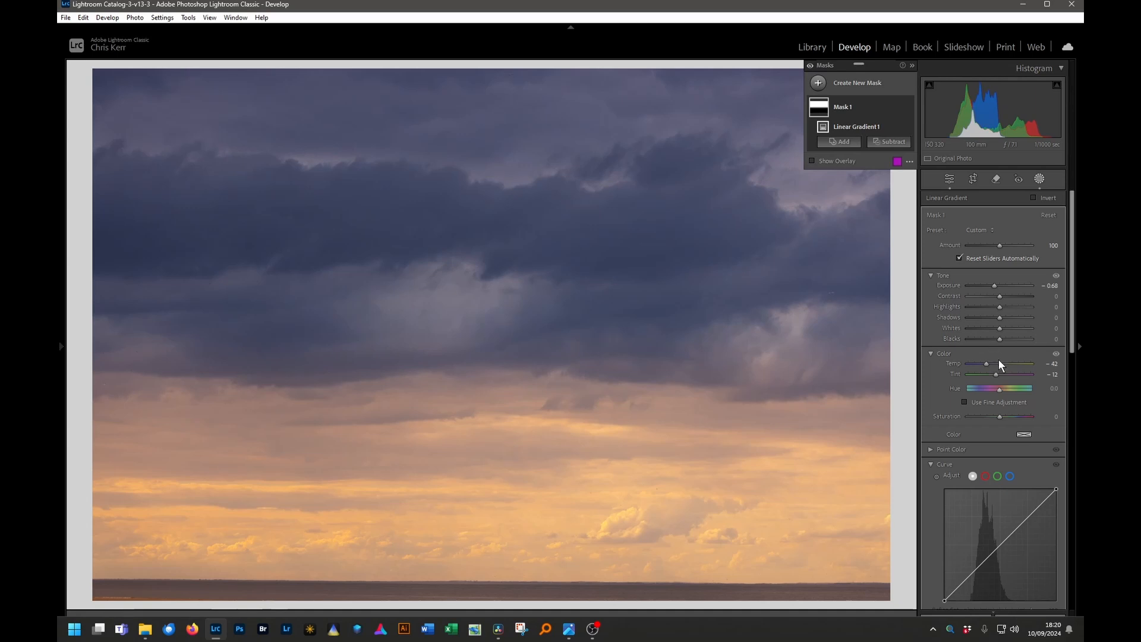
{"action": "left_click_drag", "start_coordinate": [1000, 338], "coordinate": [991, 339]}
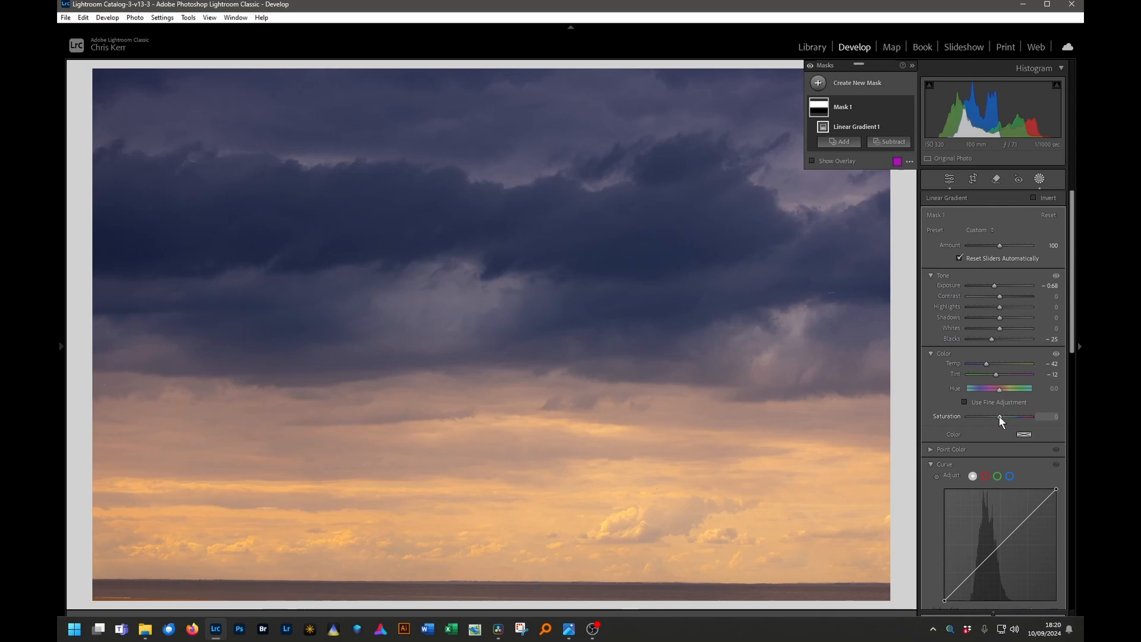
{"action": "left_click_drag", "start_coordinate": [1001, 418], "coordinate": [1007, 419]}
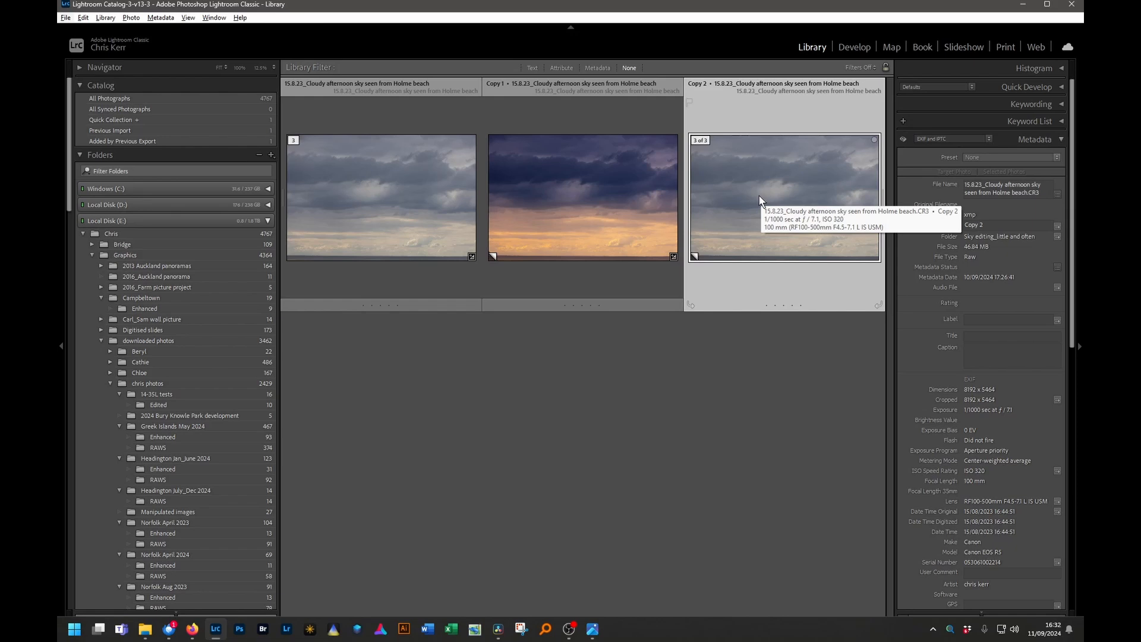
- Open Copy 2 for developing and give it an S-shaped tone curve with points at 187/193 and 62/51
{"action": "key", "text": "d"}
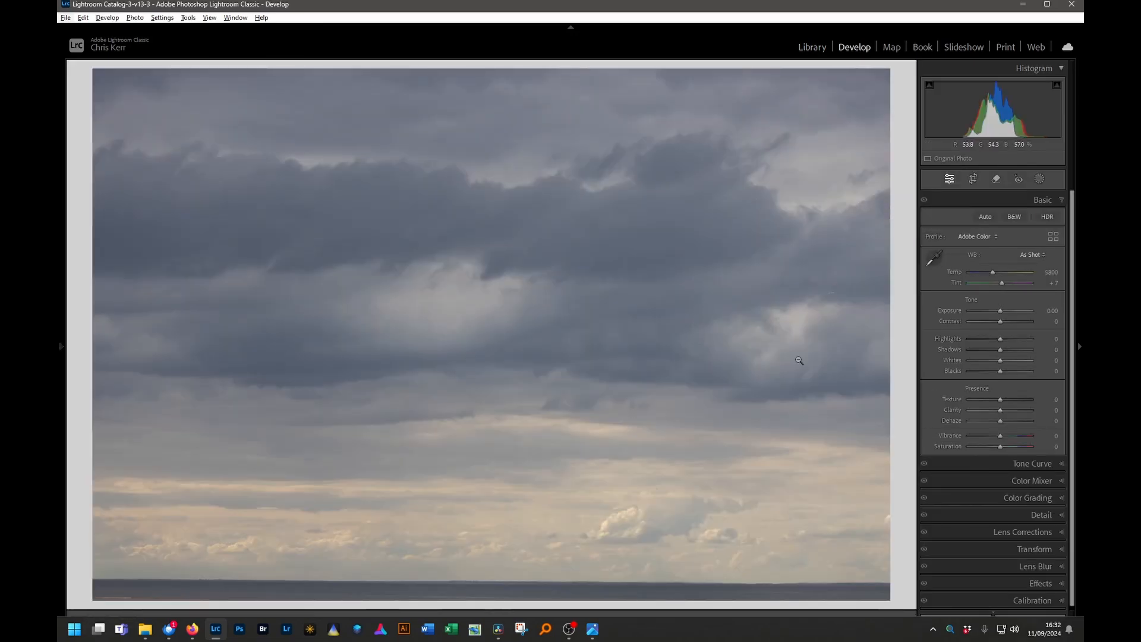
{"action": "left_click", "coordinate": [1062, 465]}
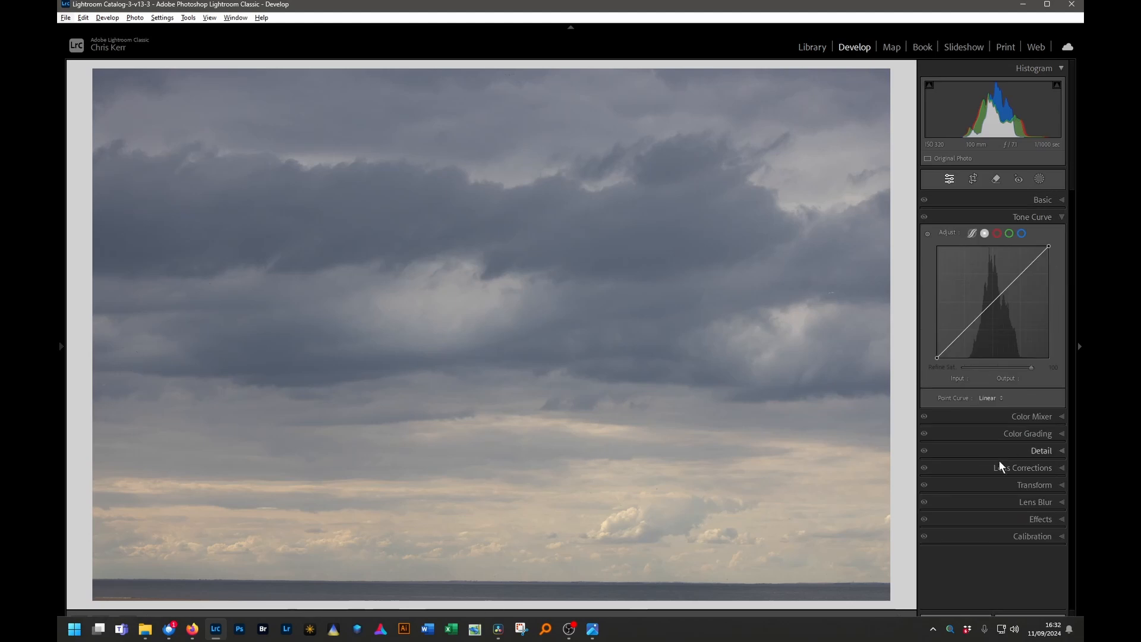
{"action": "left_click", "coordinate": [1019, 276]}
{"action": "left_click_drag", "start_coordinate": [1019, 276], "coordinate": [1019, 272]}
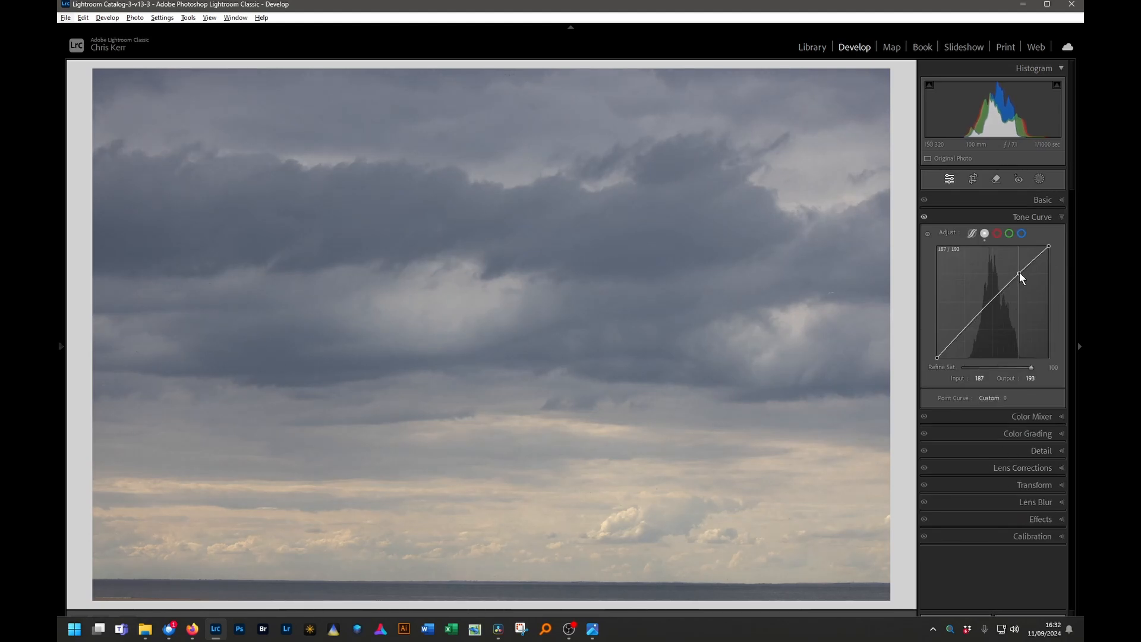
{"action": "left_click_drag", "start_coordinate": [964, 331], "coordinate": [964, 336]}
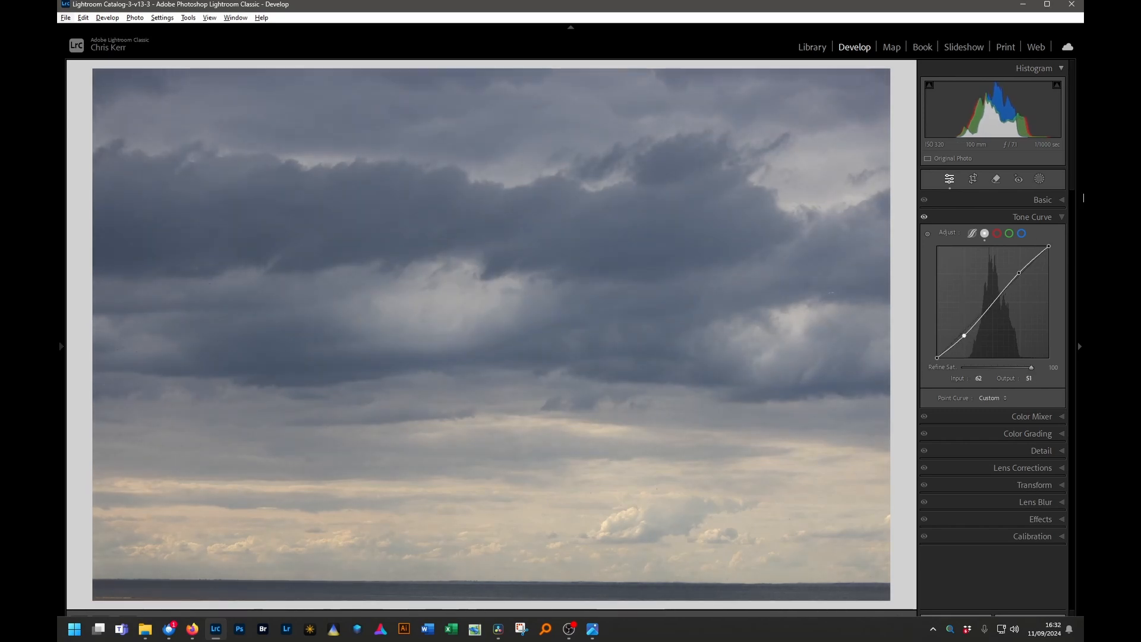
- Set the white and black points automatically and ease them back to Whites +31 and Blacks -52
{"action": "left_click", "coordinate": [1061, 201]}
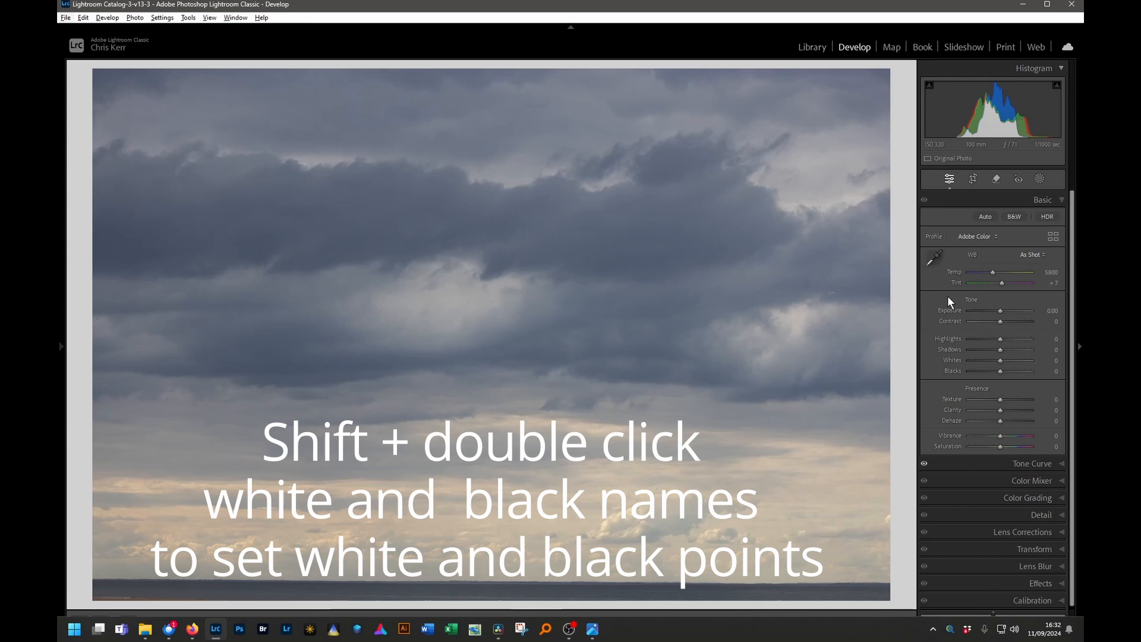
{"action": "double_click", "coordinate": [954, 360], "text": "shift"}
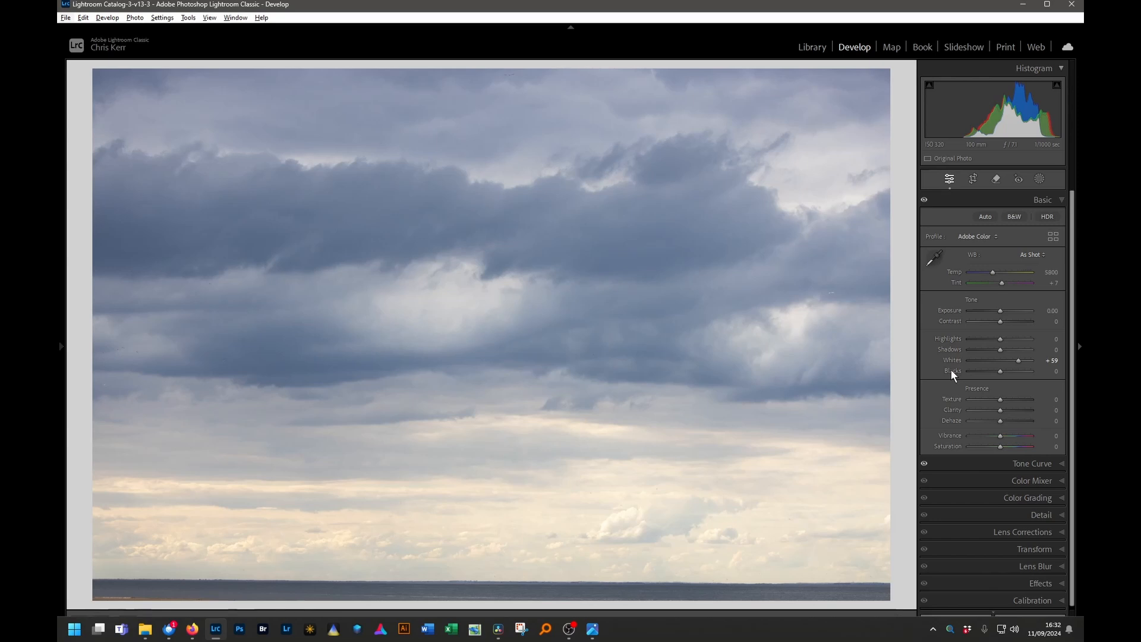
{"action": "double_click", "coordinate": [952, 371], "text": "shift"}
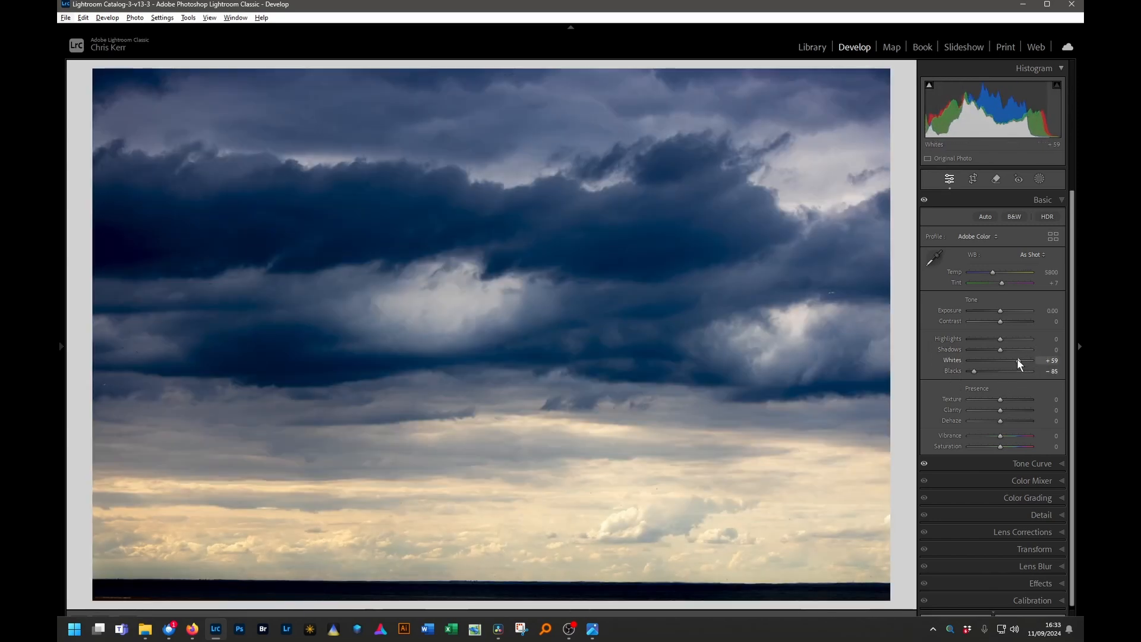
{"action": "left_click_drag", "start_coordinate": [1017, 362], "coordinate": [1010, 360]}
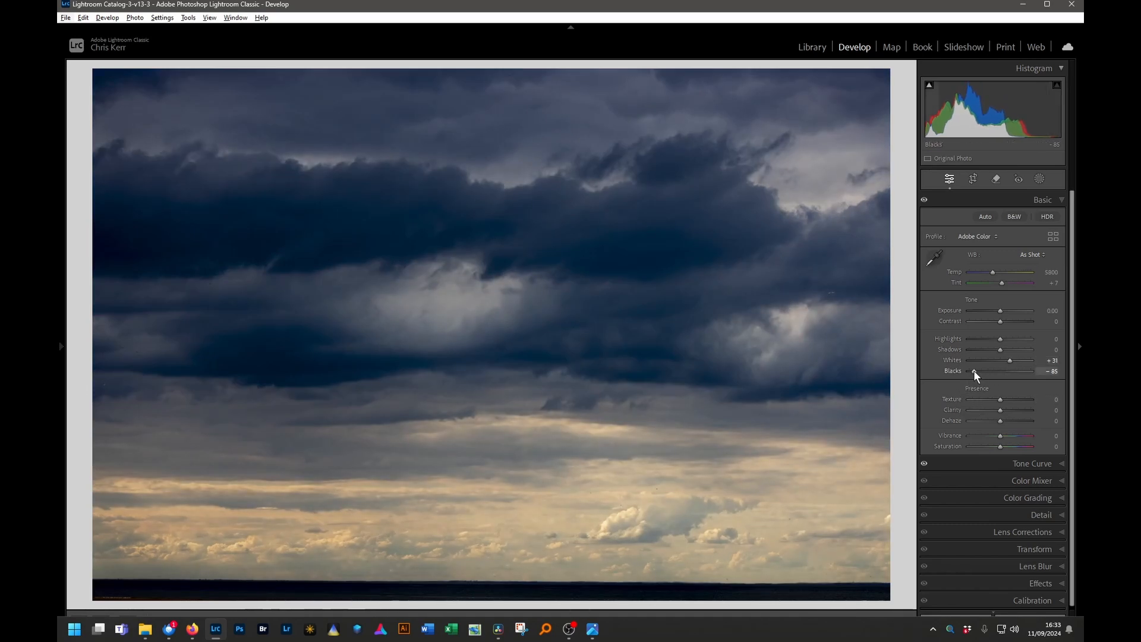
{"action": "left_click_drag", "start_coordinate": [974, 372], "coordinate": [984, 373]}
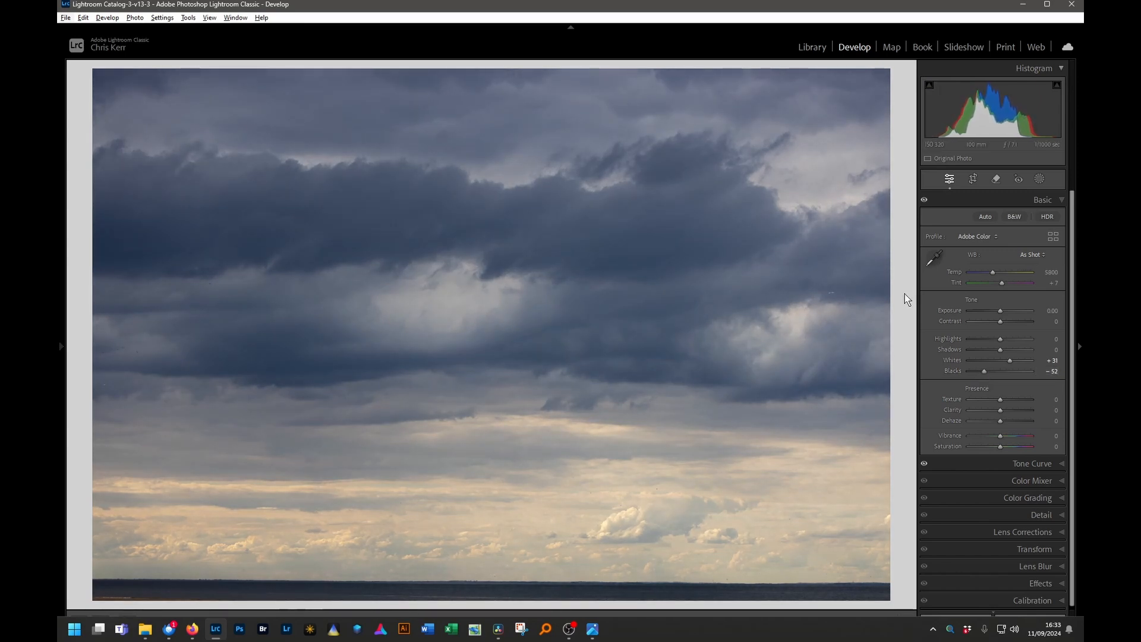
{"action": "key", "text": "alt+Tab"}
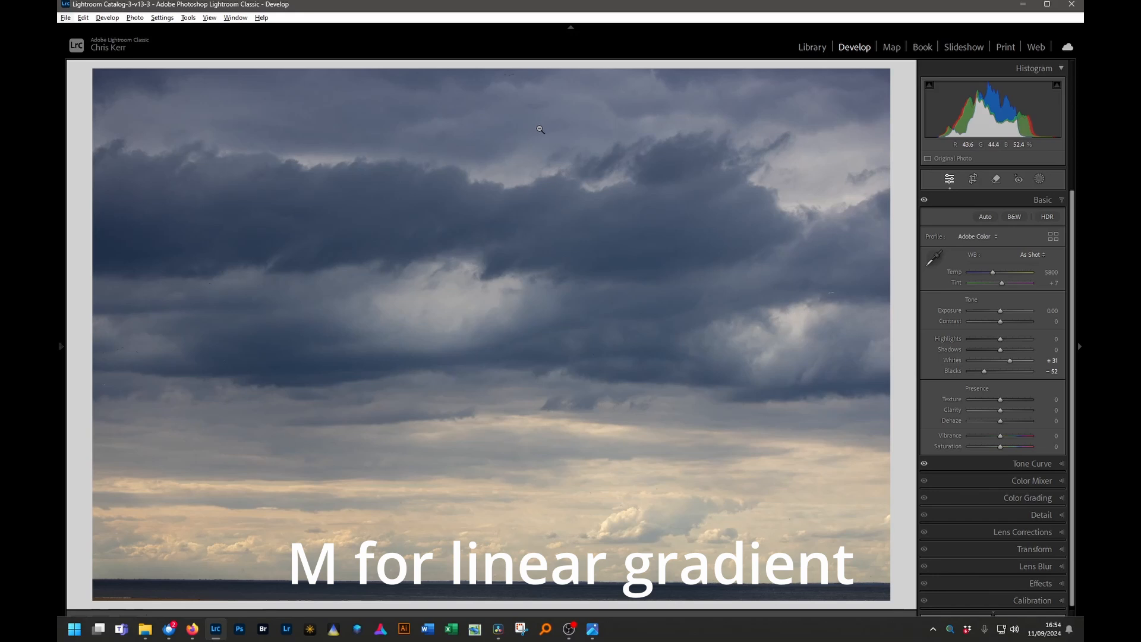
- Add a linear gradient mask across the top of the sky, tilt it along the cloud edge and widen its fade slightly
{"action": "key", "text": "m"}
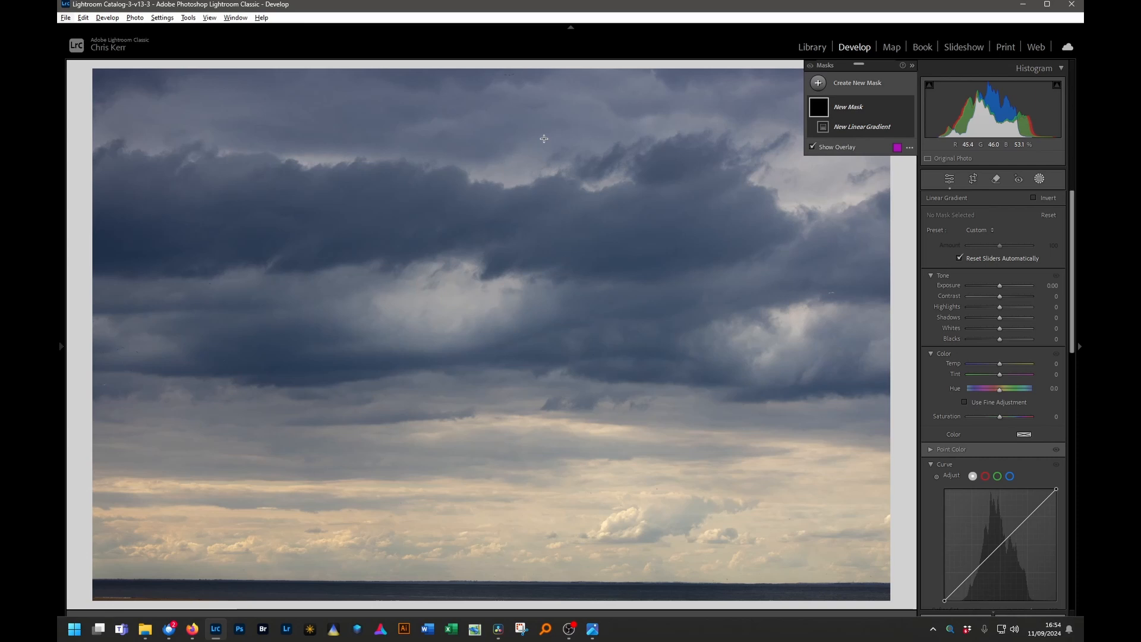
{"action": "left_click_drag", "start_coordinate": [544, 138], "coordinate": [543, 166]}
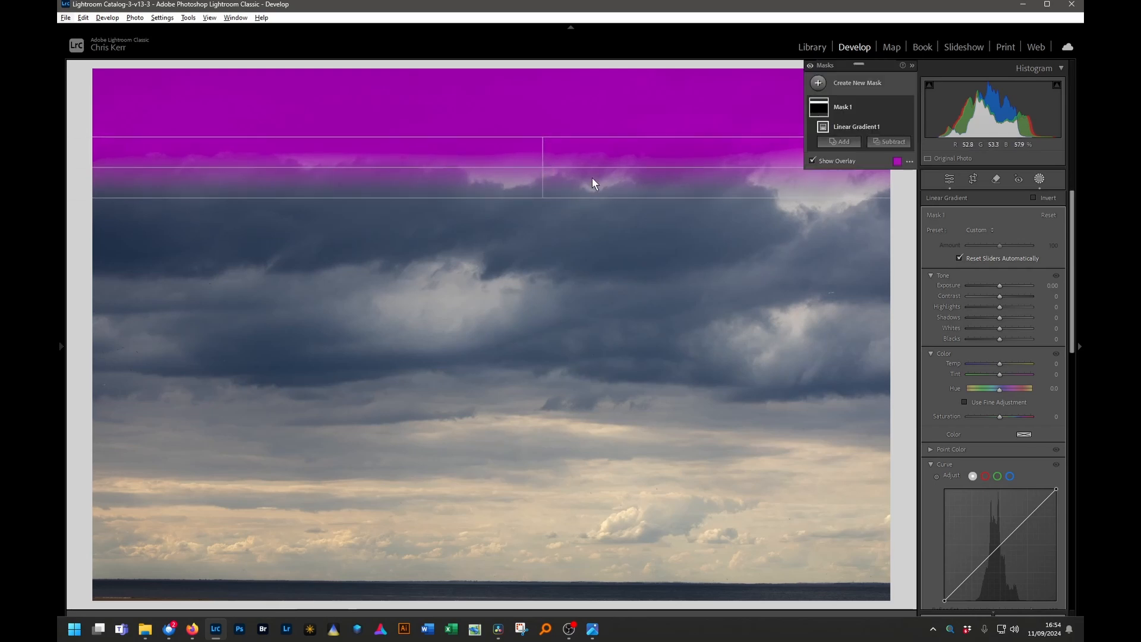
{"action": "left_click_drag", "start_coordinate": [779, 169], "coordinate": [776, 181]}
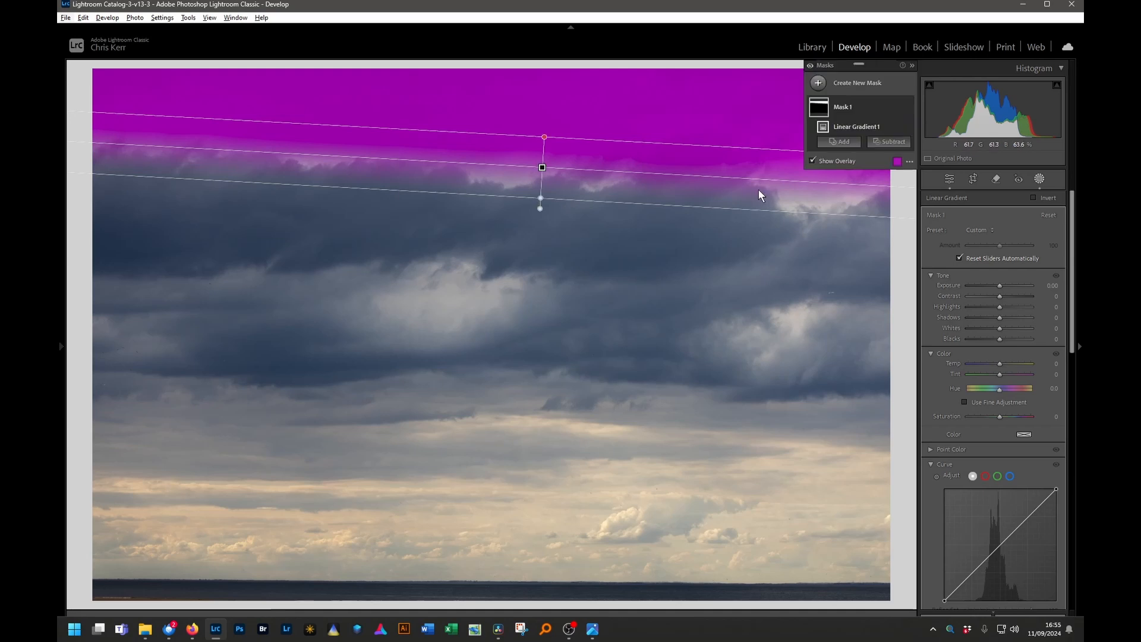
{"action": "left_click_drag", "start_coordinate": [542, 198], "coordinate": [540, 211]}
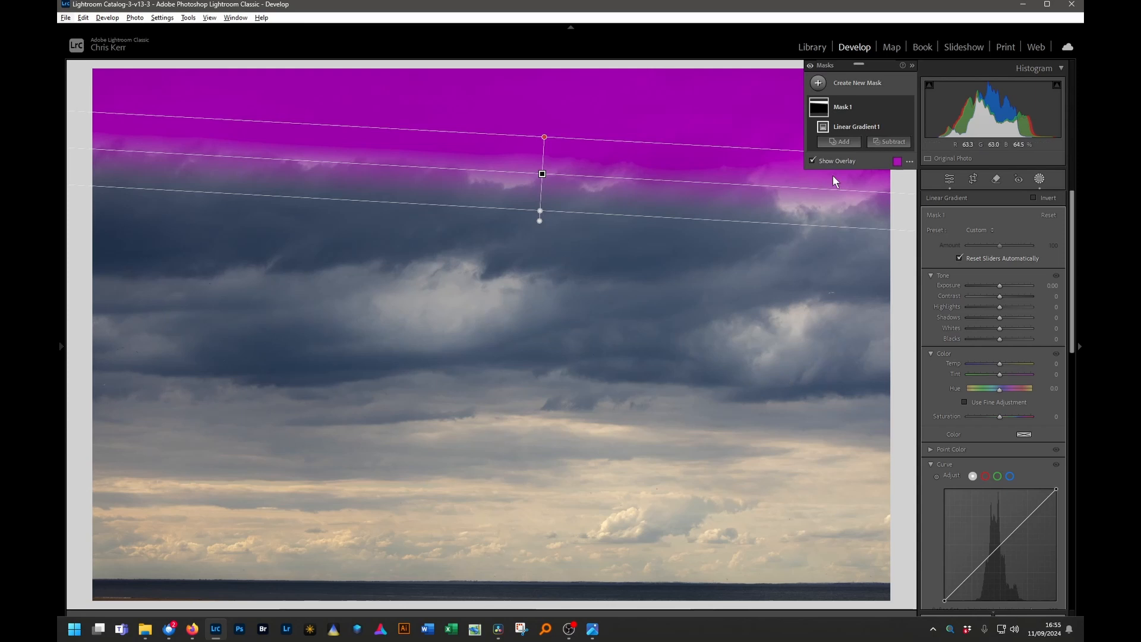
- Add a brush to the gradient mask and paint over the pale gaps between the dark clouds and along their upper edge
{"action": "left_click", "coordinate": [840, 143]}
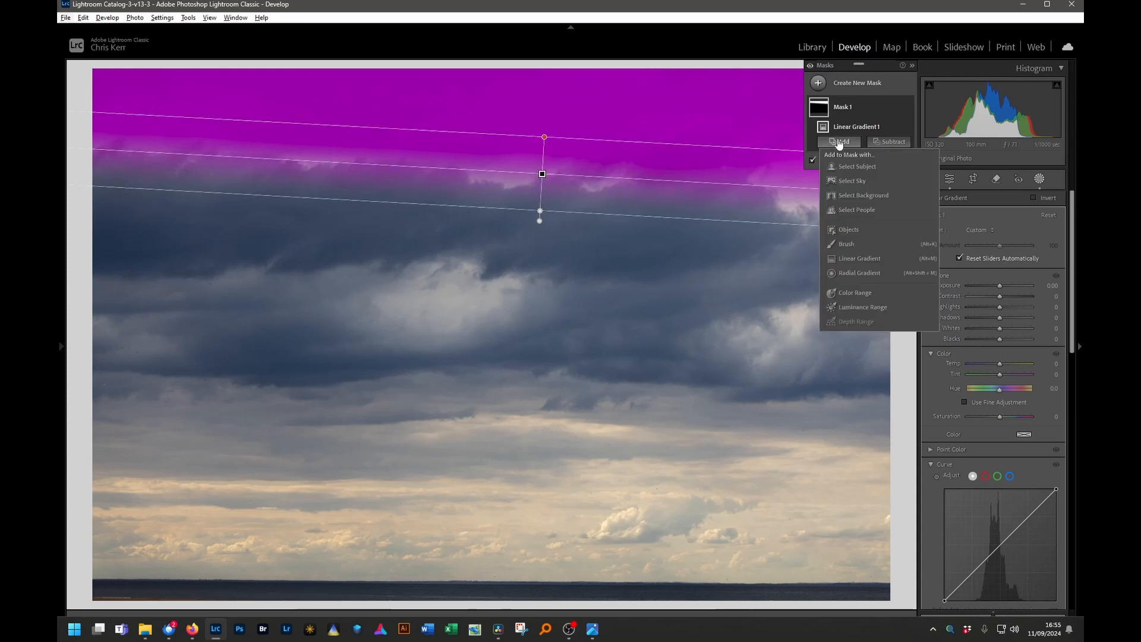
{"action": "left_click", "coordinate": [906, 245]}
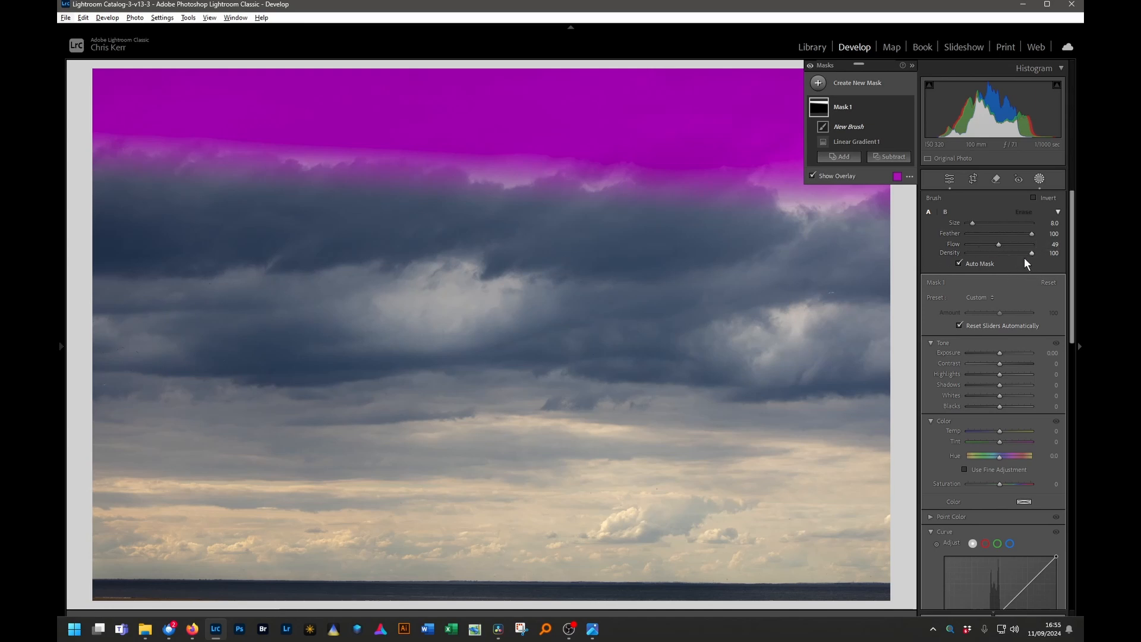
{"action": "mouse_move", "coordinate": [483, 295]}
{"action": "left_mouse_down"}
{"action": "mouse_move", "coordinate": [425, 283]}
{"action": "mouse_move", "coordinate": [422, 299]}
{"action": "mouse_move", "coordinate": [442, 290]}
{"action": "mouse_move", "coordinate": [249, 279]}
{"action": "left_mouse_up"}
{"action": "left_click_drag", "start_coordinate": [145, 305], "coordinate": [90, 297]}
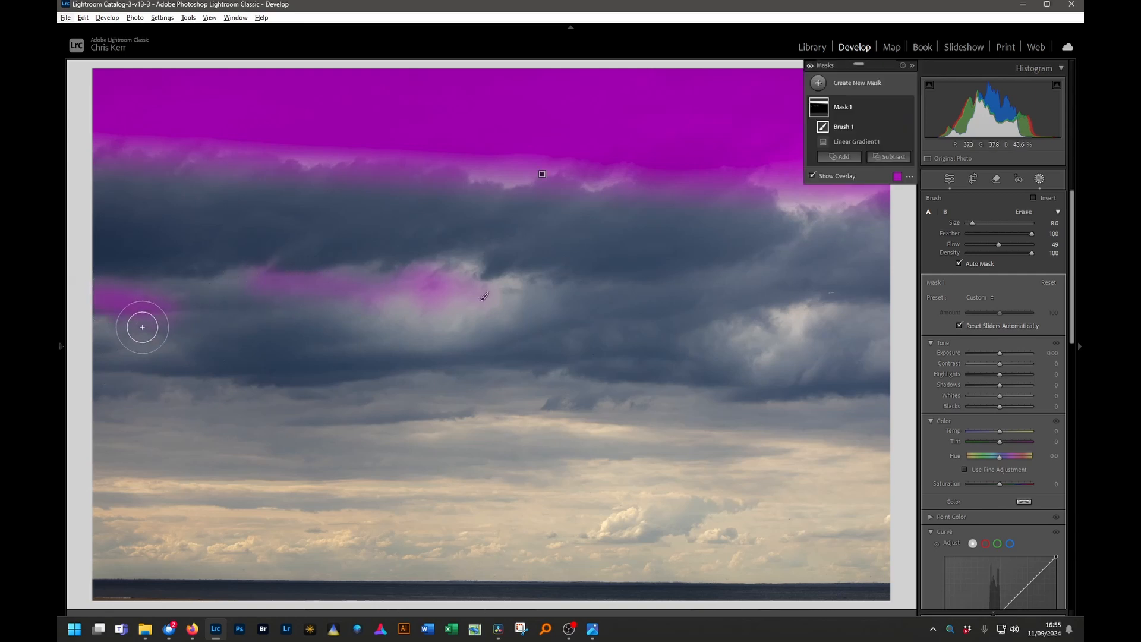
{"action": "mouse_move", "coordinate": [142, 323]}
{"action": "left_mouse_down"}
{"action": "mouse_move", "coordinate": [106, 331]}
{"action": "mouse_move", "coordinate": [127, 347]}
{"action": "left_mouse_up"}
{"action": "mouse_move", "coordinate": [316, 308]}
{"action": "left_mouse_down"}
{"action": "mouse_move", "coordinate": [349, 298]}
{"action": "mouse_move", "coordinate": [466, 315]}
{"action": "mouse_move", "coordinate": [488, 302]}
{"action": "mouse_move", "coordinate": [469, 271]}
{"action": "mouse_move", "coordinate": [439, 262]}
{"action": "mouse_move", "coordinate": [507, 290]}
{"action": "mouse_move", "coordinate": [445, 316]}
{"action": "mouse_move", "coordinate": [346, 304]}
{"action": "mouse_move", "coordinate": [438, 279]}
{"action": "mouse_move", "coordinate": [515, 293]}
{"action": "mouse_move", "coordinate": [417, 322]}
{"action": "mouse_move", "coordinate": [358, 306]}
{"action": "mouse_move", "coordinate": [455, 328]}
{"action": "mouse_move", "coordinate": [487, 303]}
{"action": "left_mouse_up"}
{"action": "mouse_move", "coordinate": [757, 336]}
{"action": "left_mouse_down"}
{"action": "mouse_move", "coordinate": [821, 313]}
{"action": "mouse_move", "coordinate": [760, 327]}
{"action": "mouse_move", "coordinate": [750, 339]}
{"action": "mouse_move", "coordinate": [779, 327]}
{"action": "mouse_move", "coordinate": [757, 352]}
{"action": "mouse_move", "coordinate": [805, 326]}
{"action": "mouse_move", "coordinate": [811, 310]}
{"action": "mouse_move", "coordinate": [752, 319]}
{"action": "mouse_move", "coordinate": [746, 351]}
{"action": "mouse_move", "coordinate": [836, 300]}
{"action": "left_mouse_up"}
{"action": "mouse_move", "coordinate": [792, 185]}
{"action": "left_mouse_down"}
{"action": "mouse_move", "coordinate": [793, 201]}
{"action": "mouse_move", "coordinate": [836, 199]}
{"action": "mouse_move", "coordinate": [796, 202]}
{"action": "left_mouse_up"}
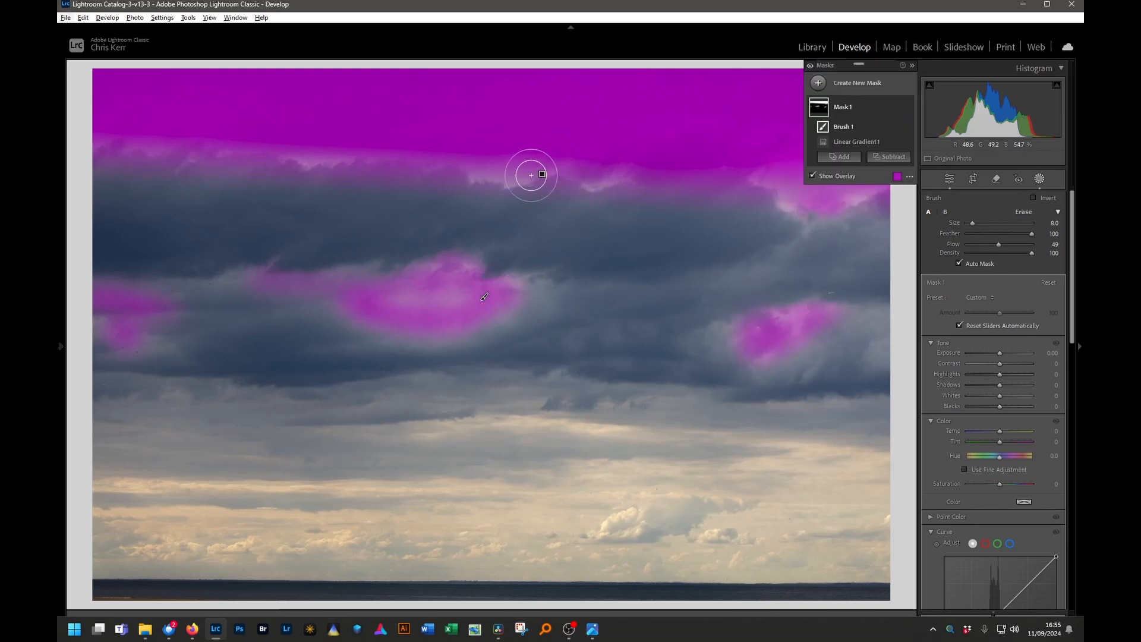
{"action": "left_click_drag", "start_coordinate": [526, 172], "coordinate": [481, 179]}
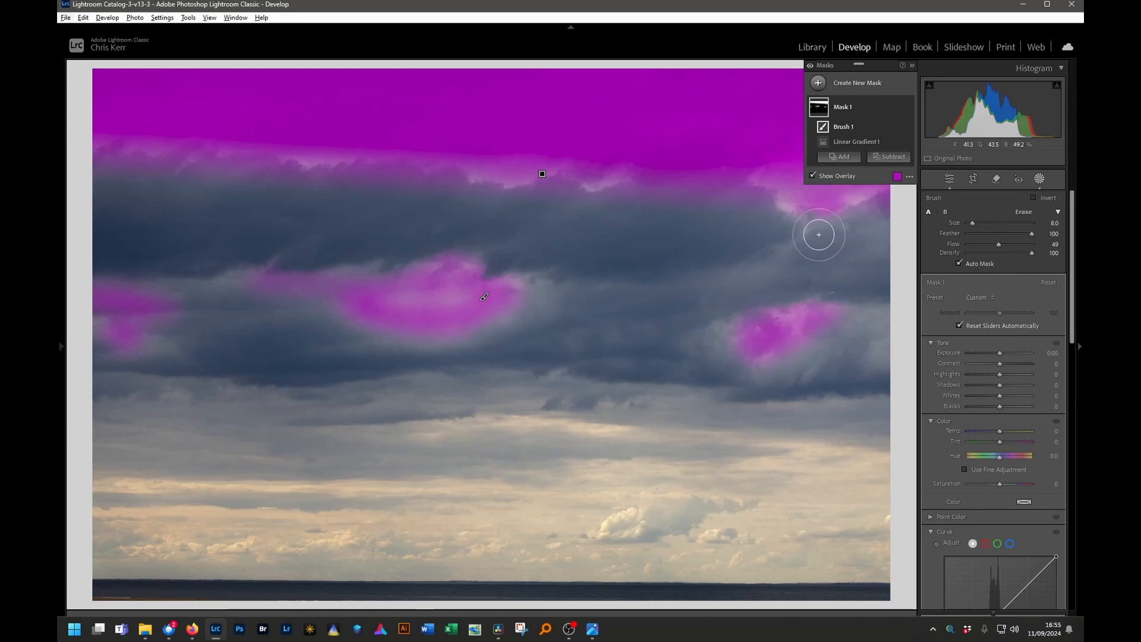
- Rename the sky mask as "cool cloud"
{"action": "left_click", "coordinate": [841, 105]}
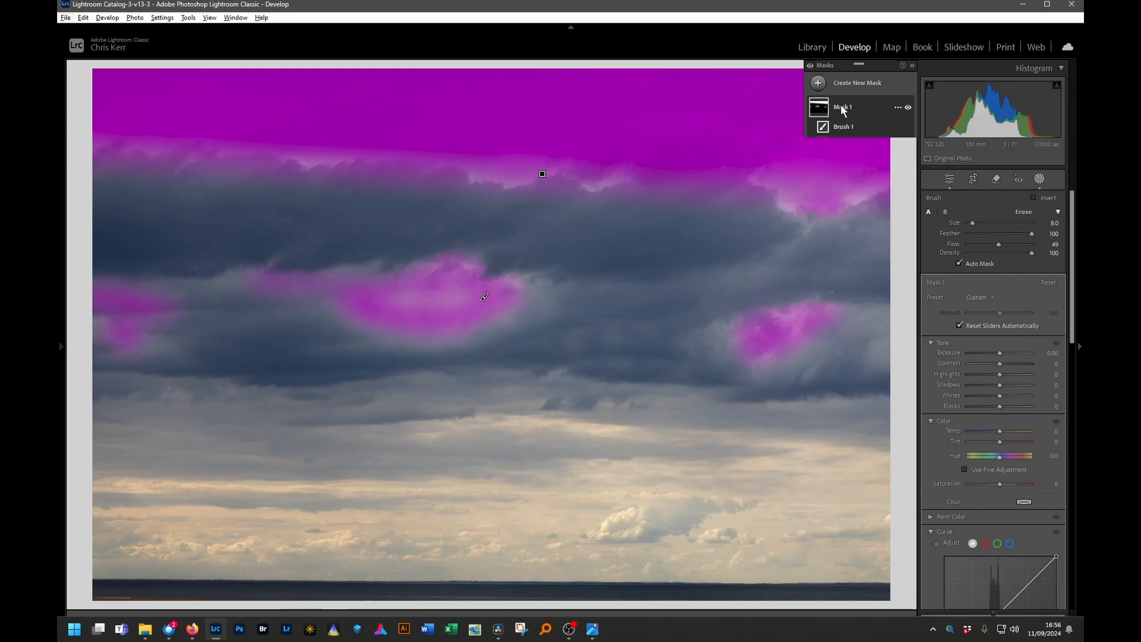
{"action": "double_click", "coordinate": [840, 106]}
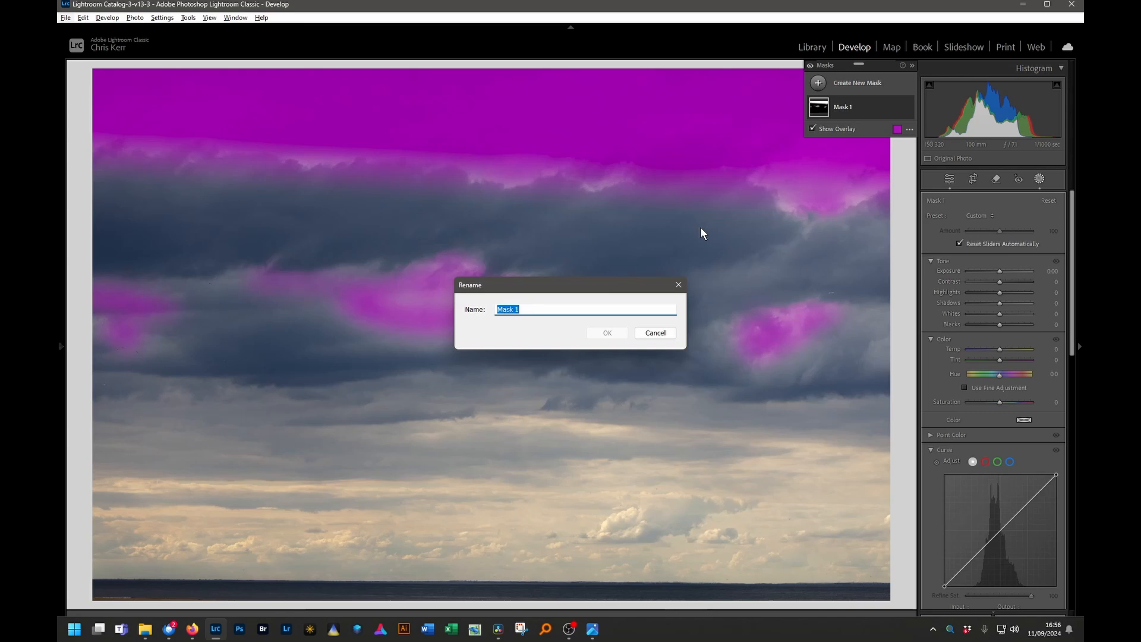
{"action": "type", "text": "cool cloud"}
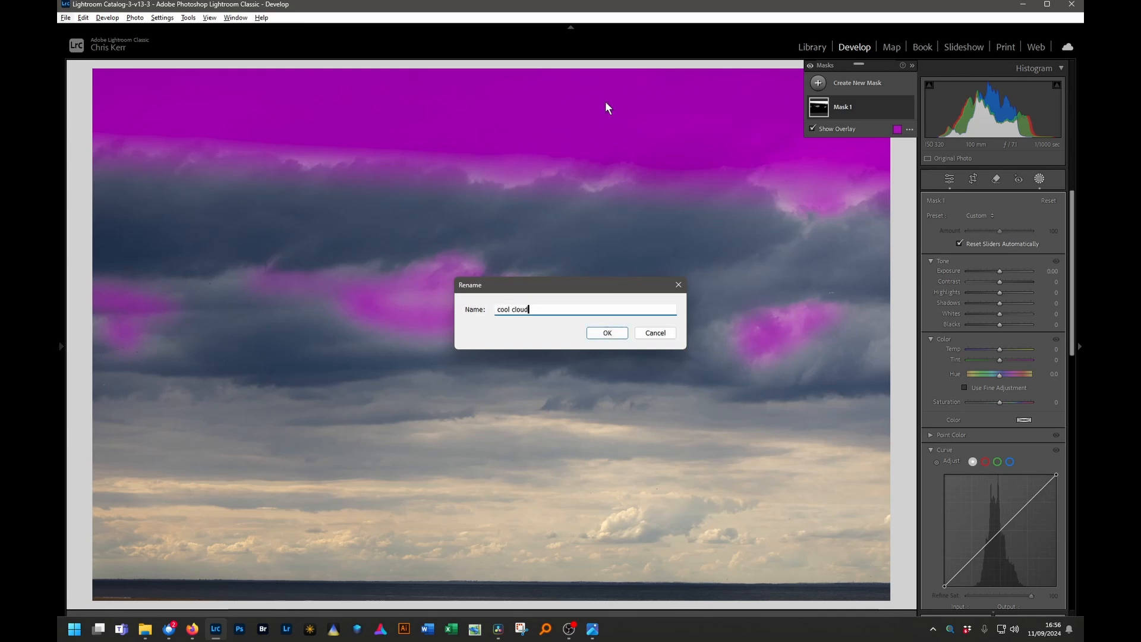
{"action": "left_click", "coordinate": [607, 334]}
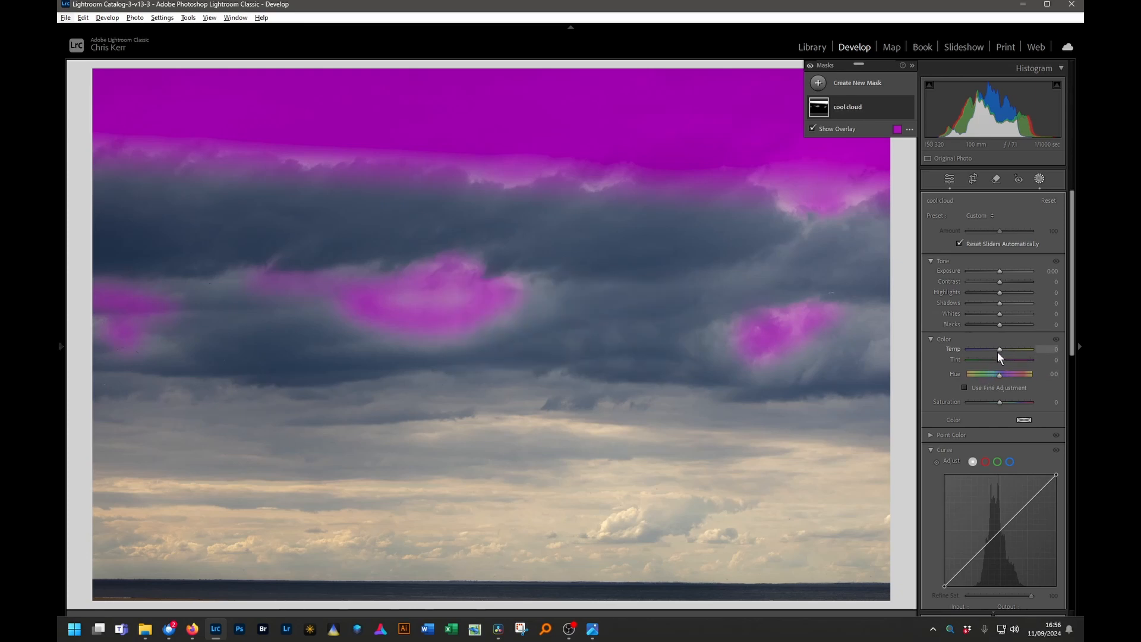
- Cool and darken the cool cloud mask with Temp -19, Tint -12, Exposure -0.47 and Blacks -10
{"action": "left_click_drag", "start_coordinate": [999, 350], "coordinate": [994, 346]}
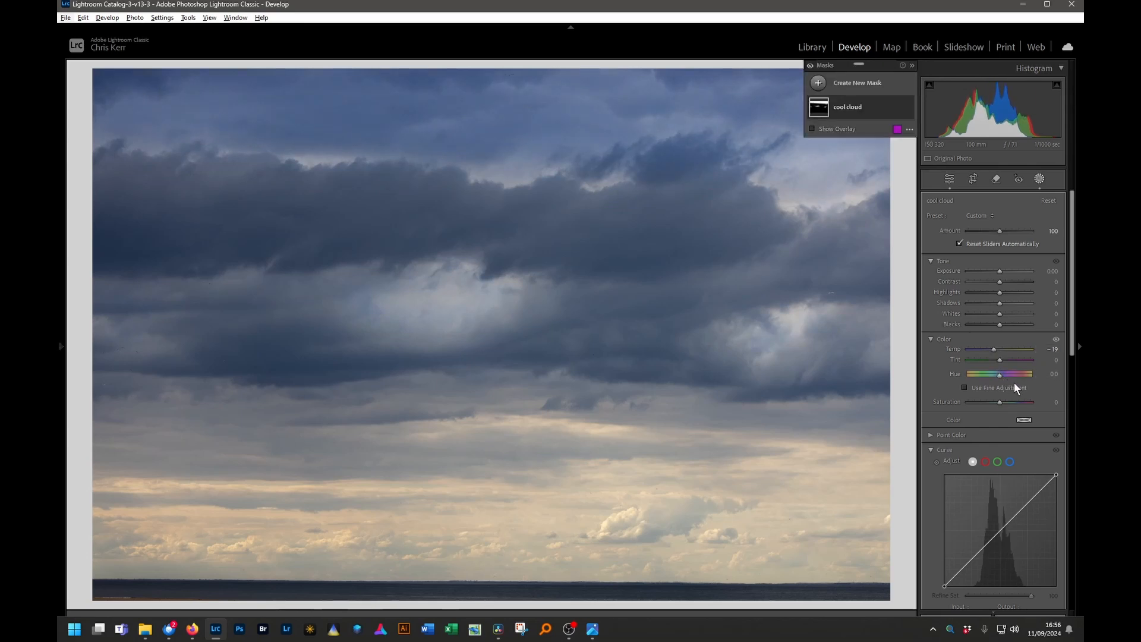
{"action": "left_click_drag", "start_coordinate": [1000, 361], "coordinate": [997, 359]}
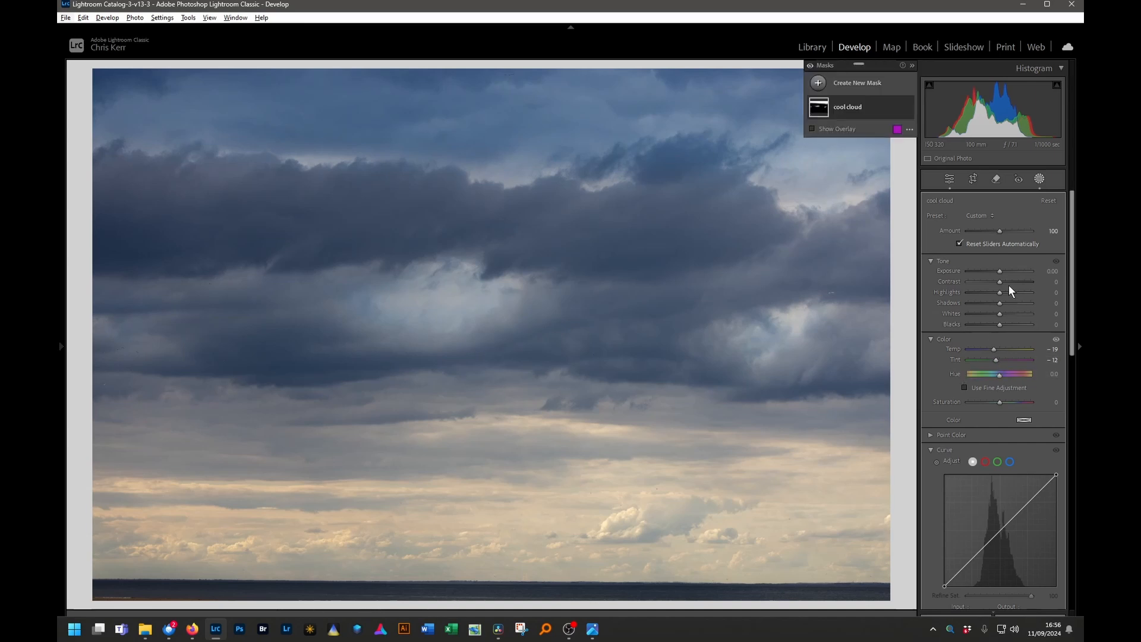
{"action": "left_click_drag", "start_coordinate": [1001, 272], "coordinate": [995, 269]}
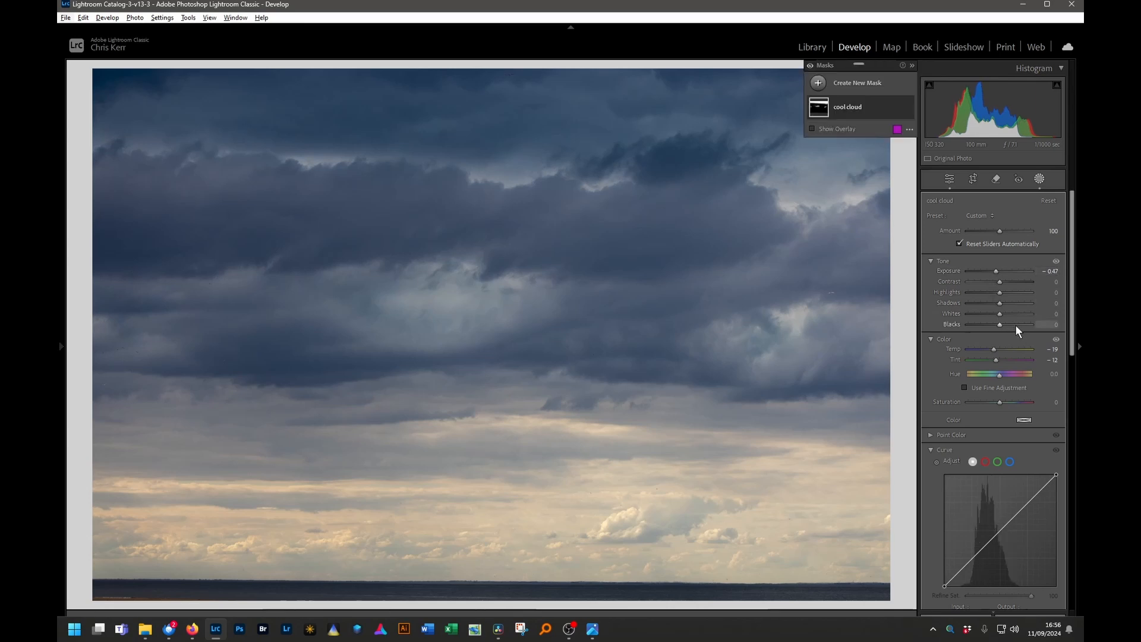
{"action": "left_click_drag", "start_coordinate": [998, 322], "coordinate": [995, 321]}
- Compare the sky with the cool cloud mask hidden and shown
{"action": "left_click", "coordinate": [909, 107]}
{"action": "left_click", "coordinate": [909, 107]}
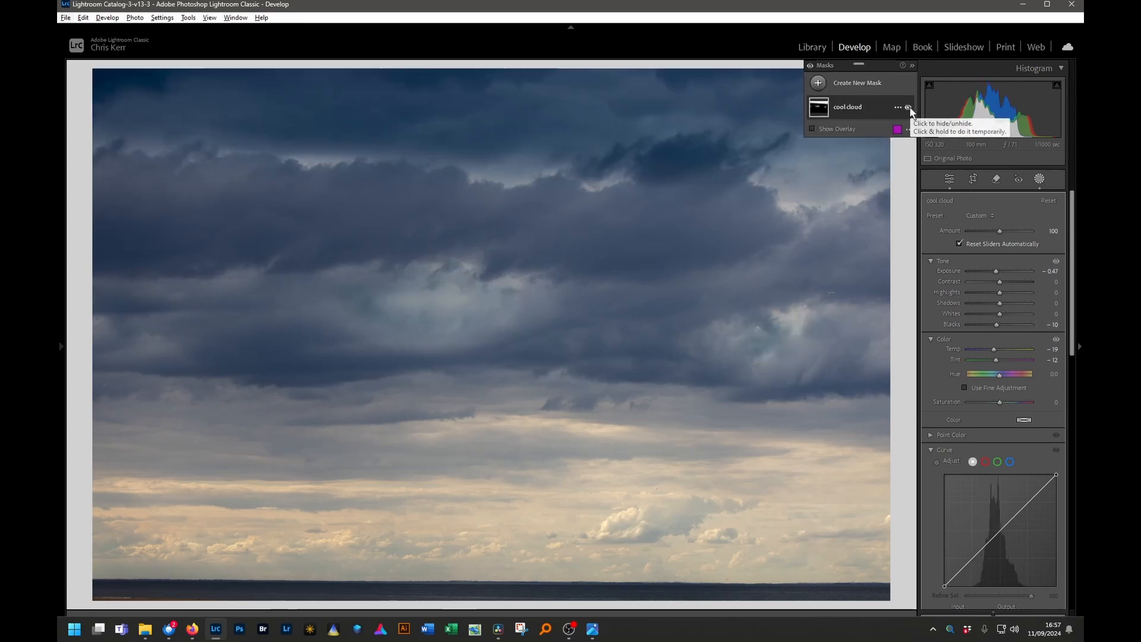
{"action": "left_click", "coordinate": [909, 107]}
{"action": "left_click", "coordinate": [909, 108]}
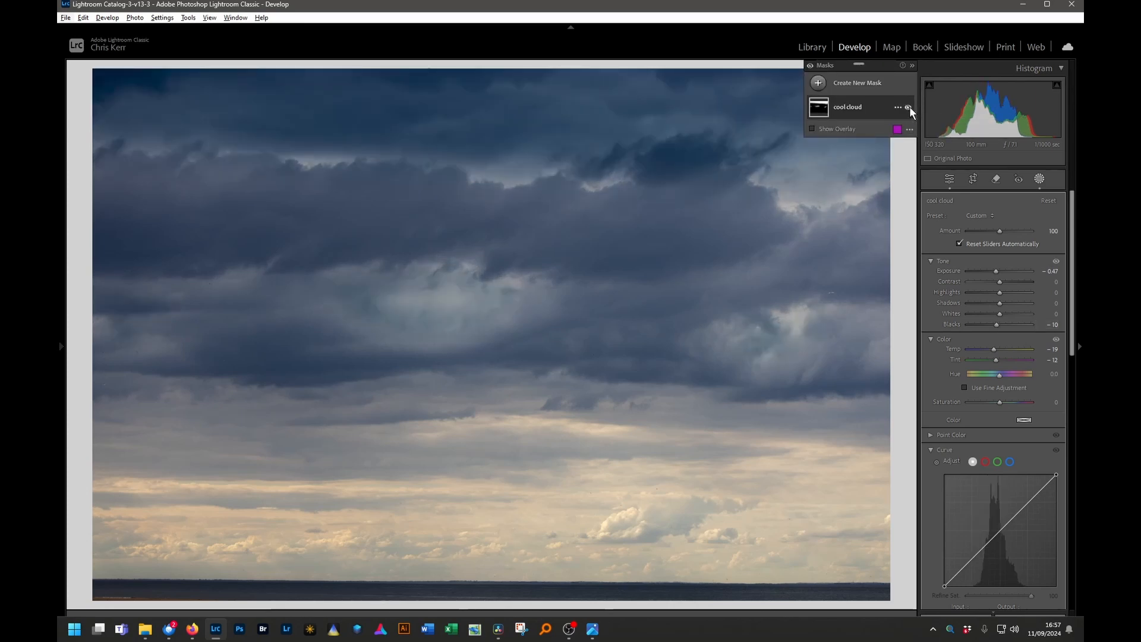
{"action": "left_click", "coordinate": [908, 107]}
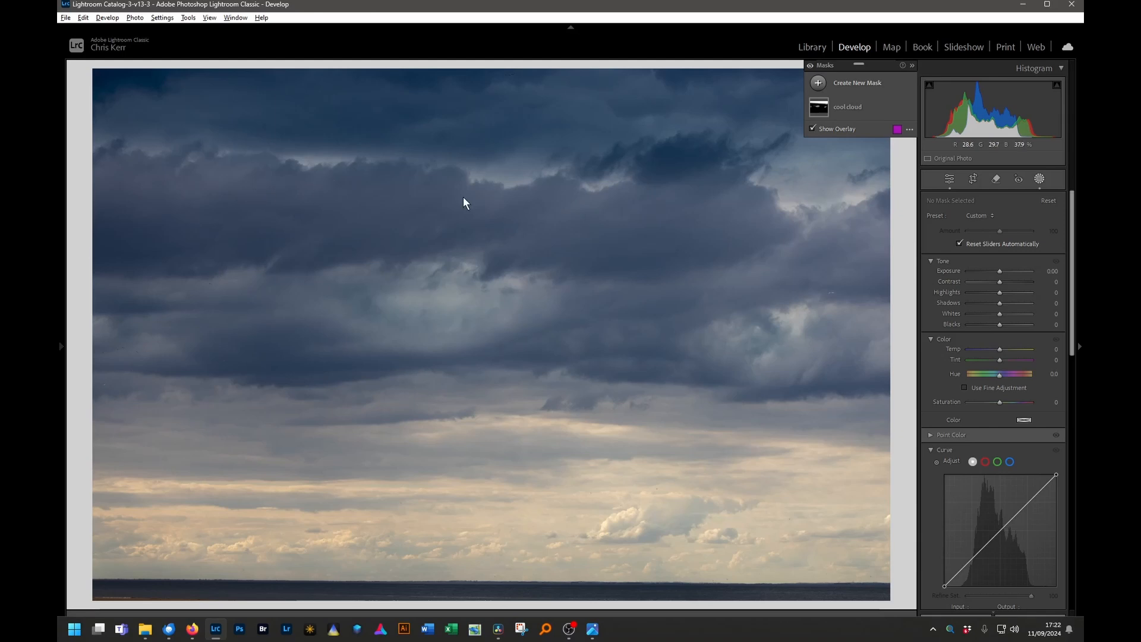
- Create a new mask from two wide, flat radial gradients, one over each of the two dark cloud bands
{"action": "left_click", "coordinate": [644, 300]}
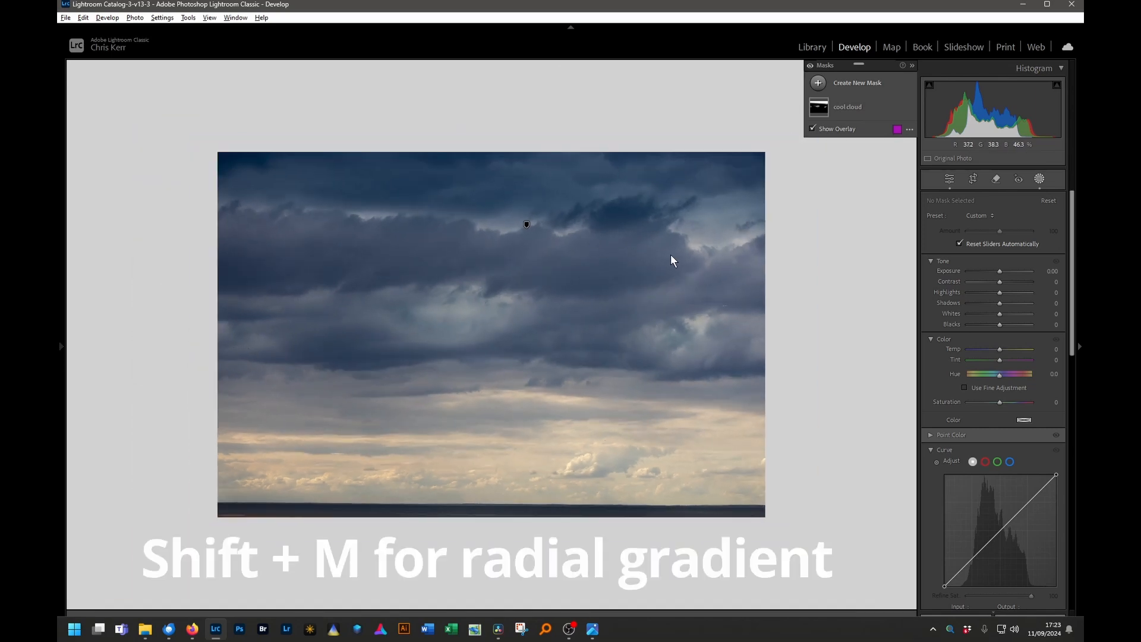
{"action": "key", "text": "shift+m"}
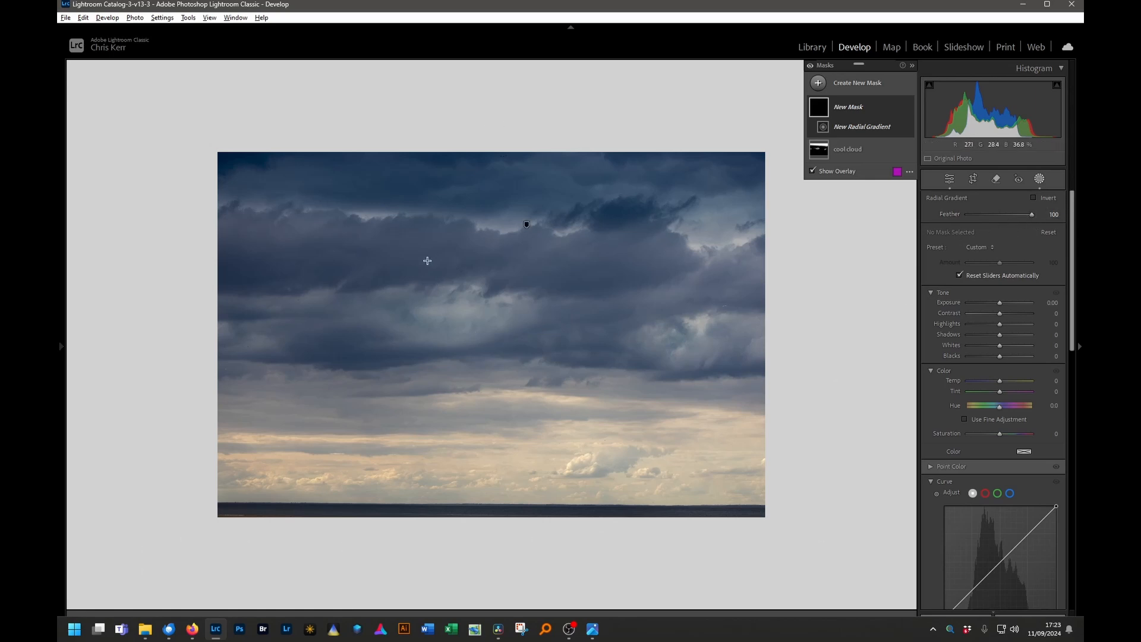
{"action": "mouse_move", "coordinate": [447, 255]}
{"action": "left_mouse_down"}
{"action": "mouse_move", "coordinate": [713, 293]}
{"action": "mouse_move", "coordinate": [1140, 295]}
{"action": "left_mouse_up"}
{"action": "left_click", "coordinate": [833, 141]}
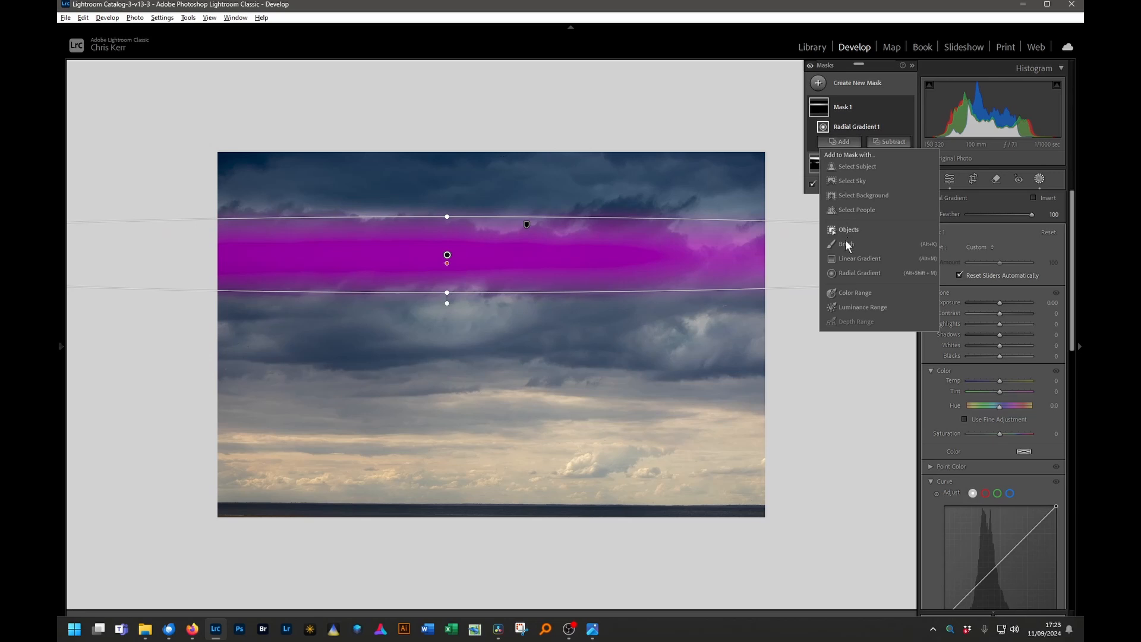
{"action": "left_click", "coordinate": [841, 272]}
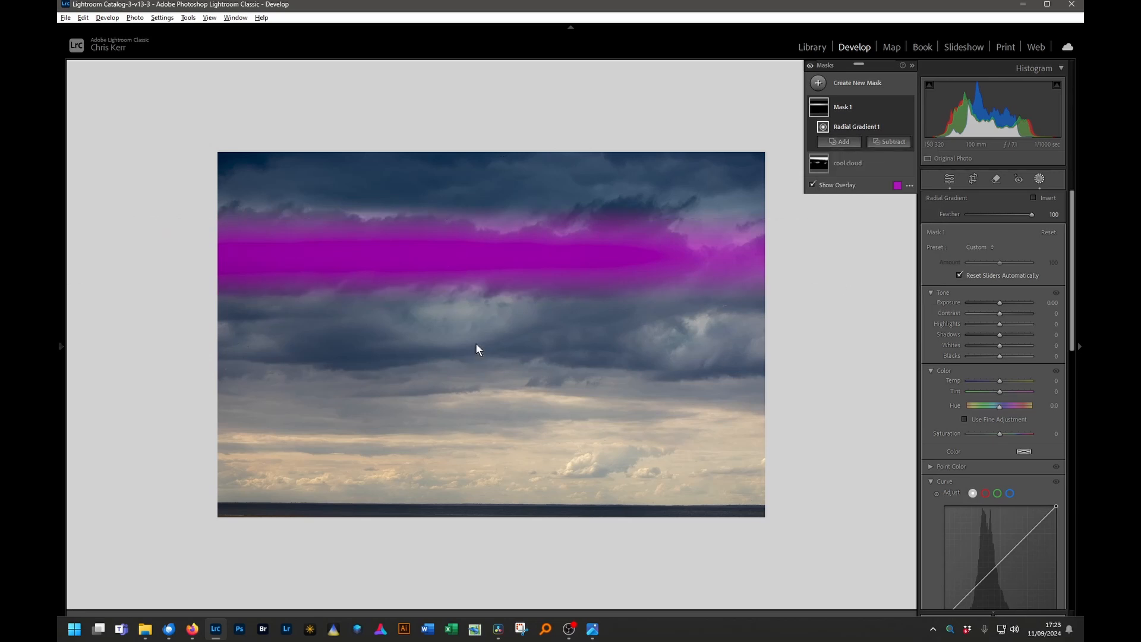
{"action": "left_click_drag", "start_coordinate": [478, 344], "coordinate": [1001, 376]}
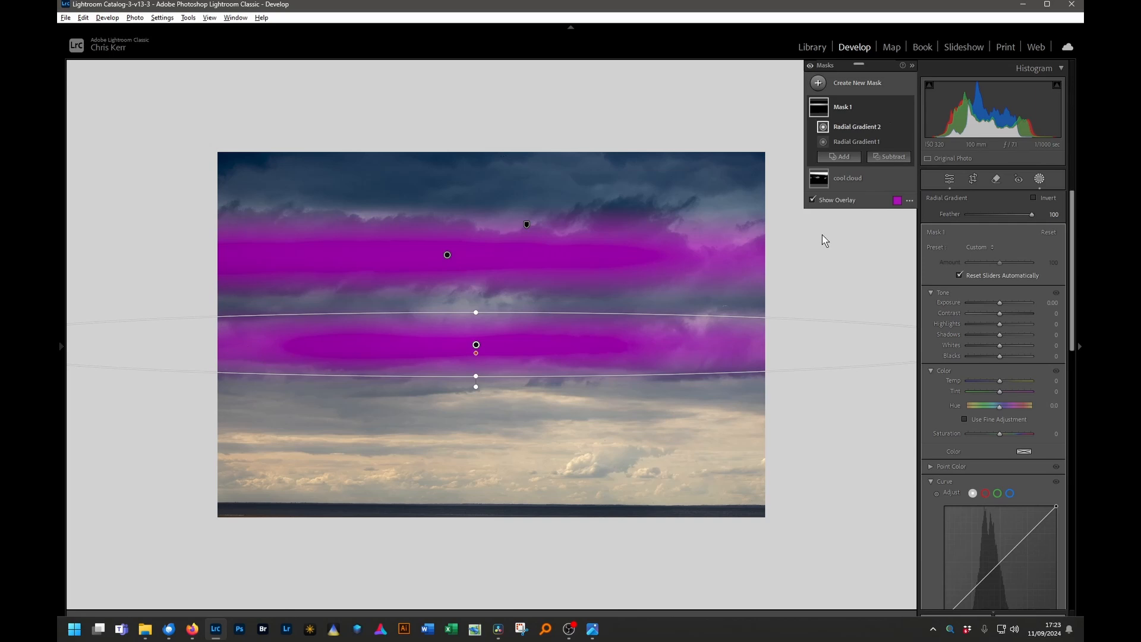
- Rename the dark cloud band mask as "cold cloud"
{"action": "double_click", "coordinate": [839, 107]}
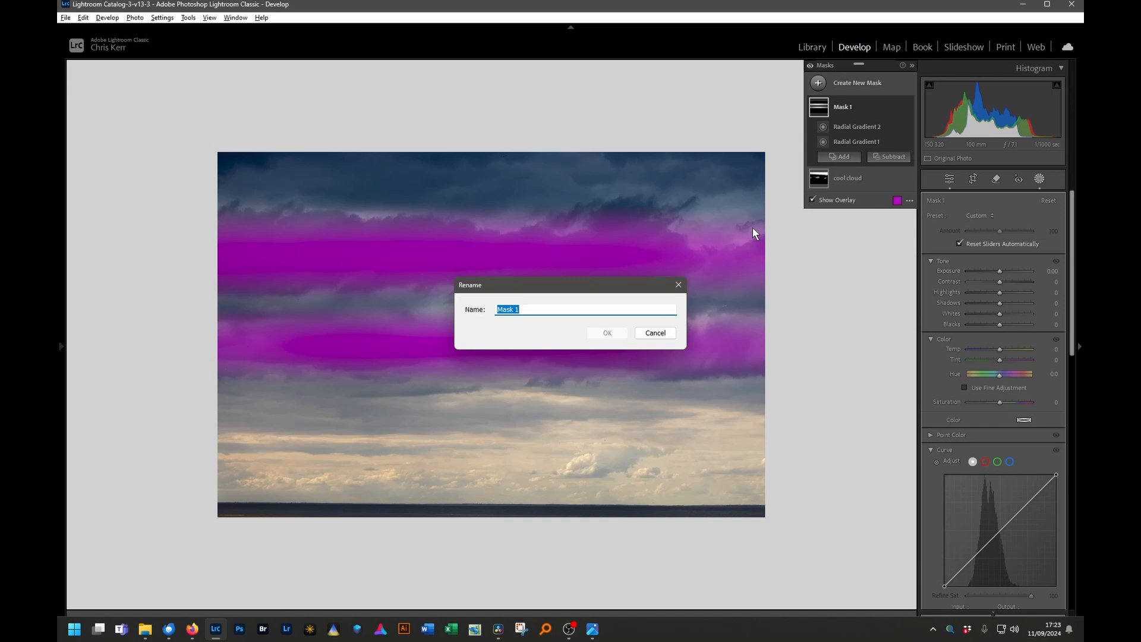
{"action": "type", "text": "cold cloud"}
{"action": "left_click", "coordinate": [604, 335]}
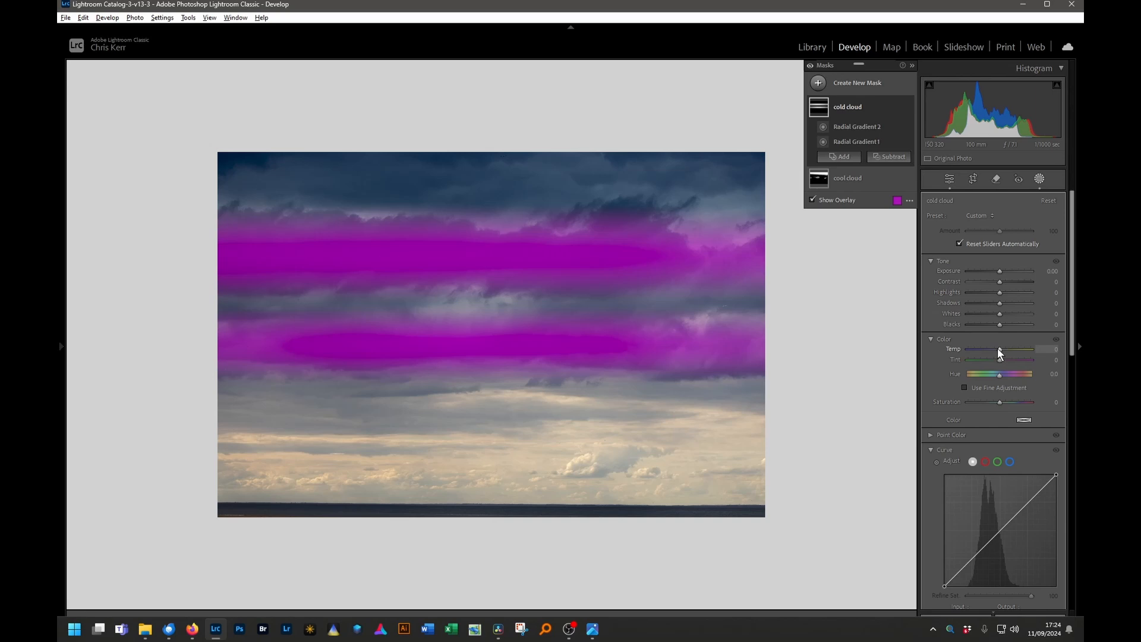
- Set the cold cloud mask to Temp -5, Tint -3, Exposure -0.61 and Blacks -10
{"action": "left_click_drag", "start_coordinate": [998, 348], "coordinate": [1000, 359]}
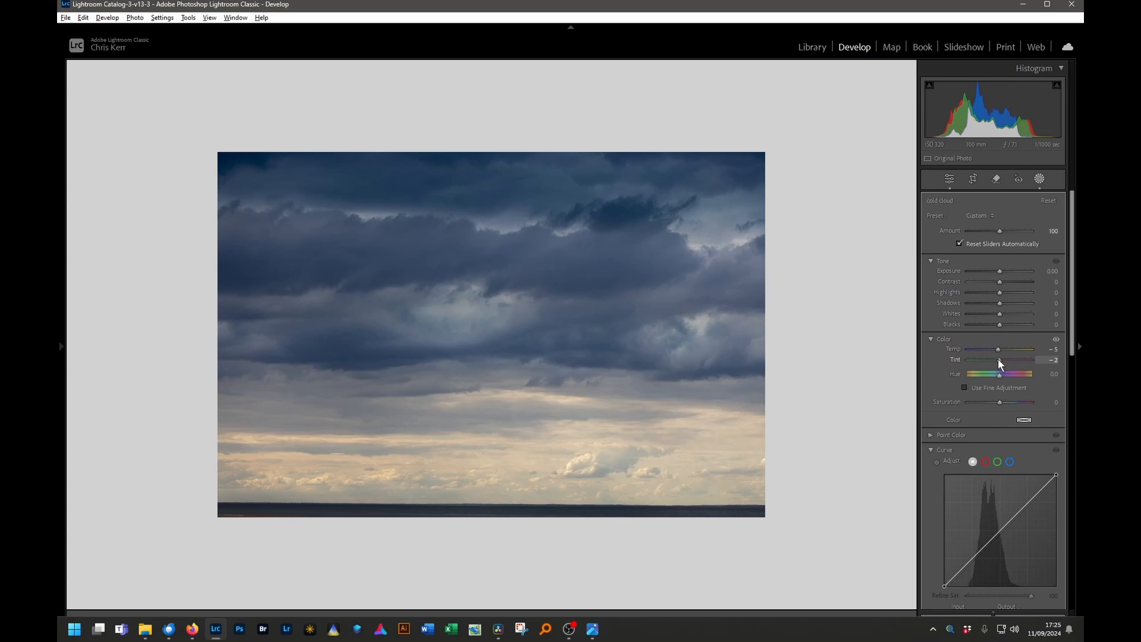
{"action": "left_click_drag", "start_coordinate": [998, 359], "coordinate": [997, 358]}
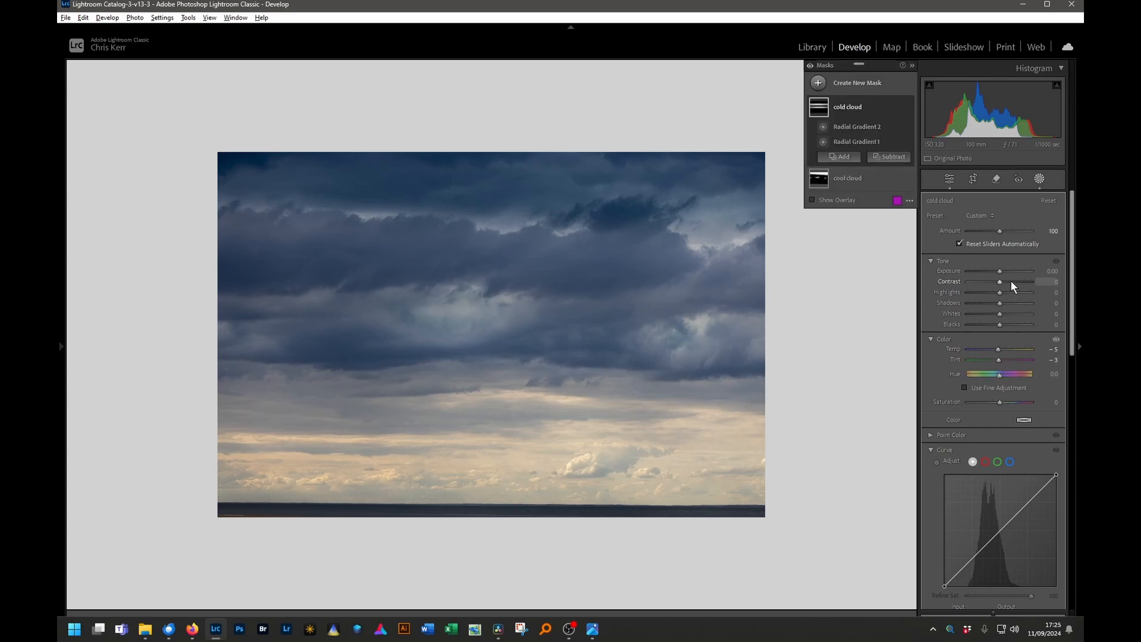
{"action": "left_click_drag", "start_coordinate": [1001, 269], "coordinate": [997, 271]}
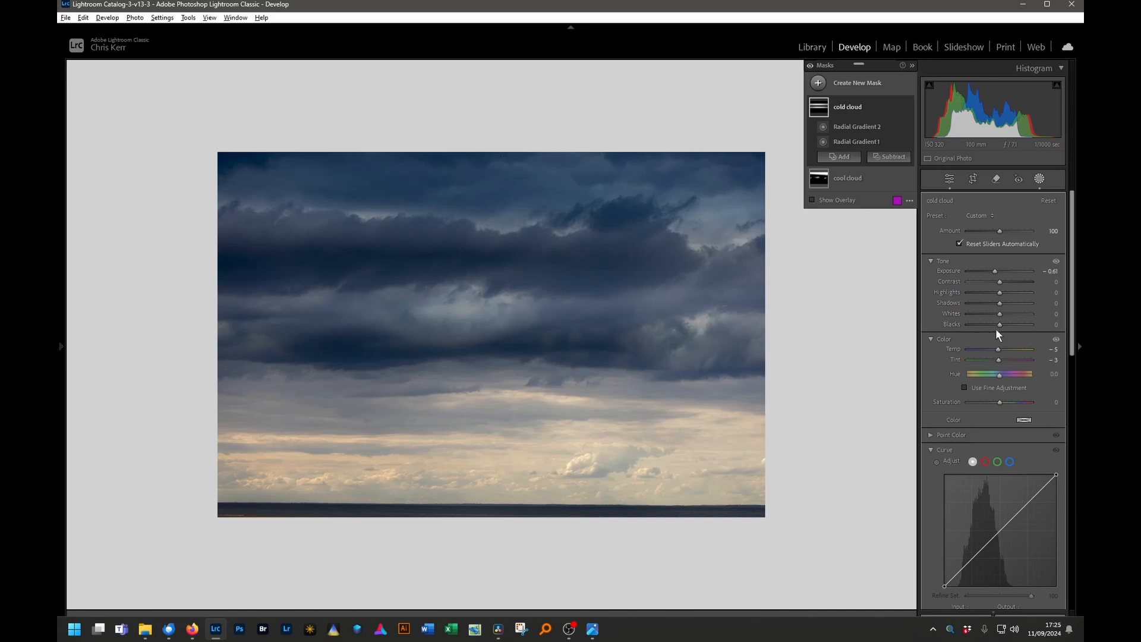
{"action": "left_click_drag", "start_coordinate": [1000, 324], "coordinate": [997, 324]}
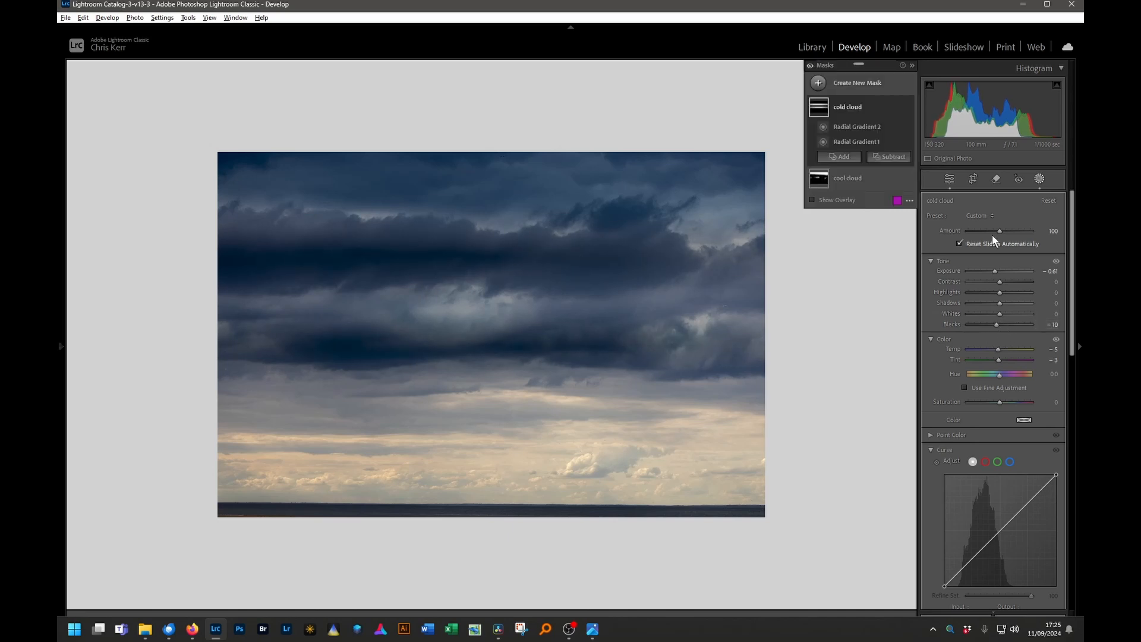
- Compare the sky with the cold cloud mask hidden and shown
{"action": "left_click", "coordinate": [911, 105]}
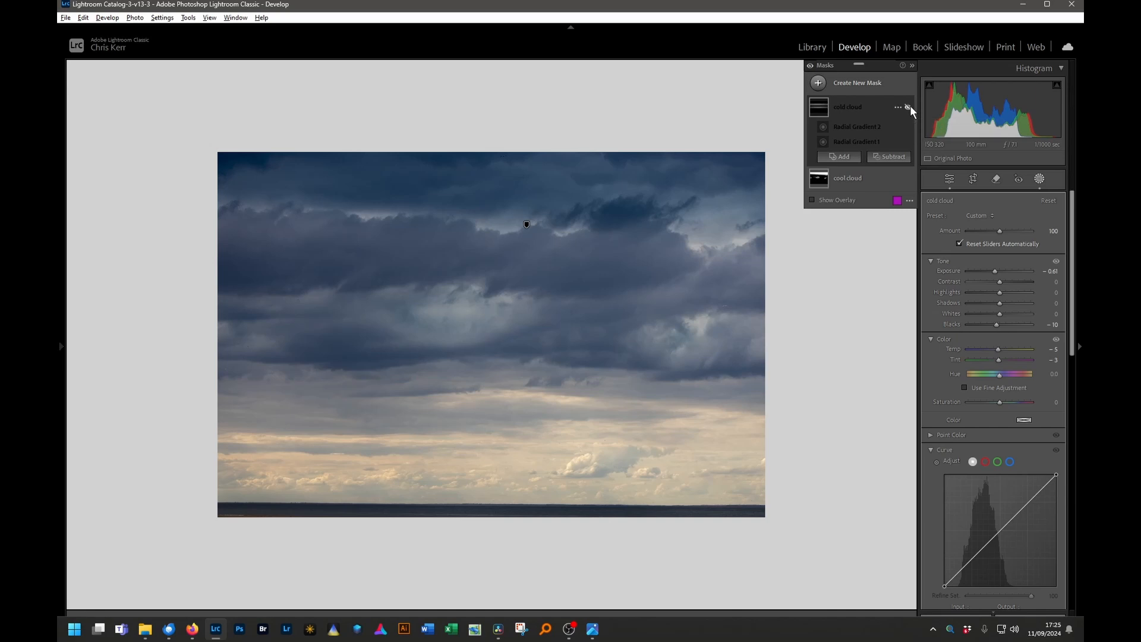
{"action": "left_click", "coordinate": [908, 107]}
{"action": "left_click", "coordinate": [910, 105]}
{"action": "left_click", "coordinate": [910, 105]}
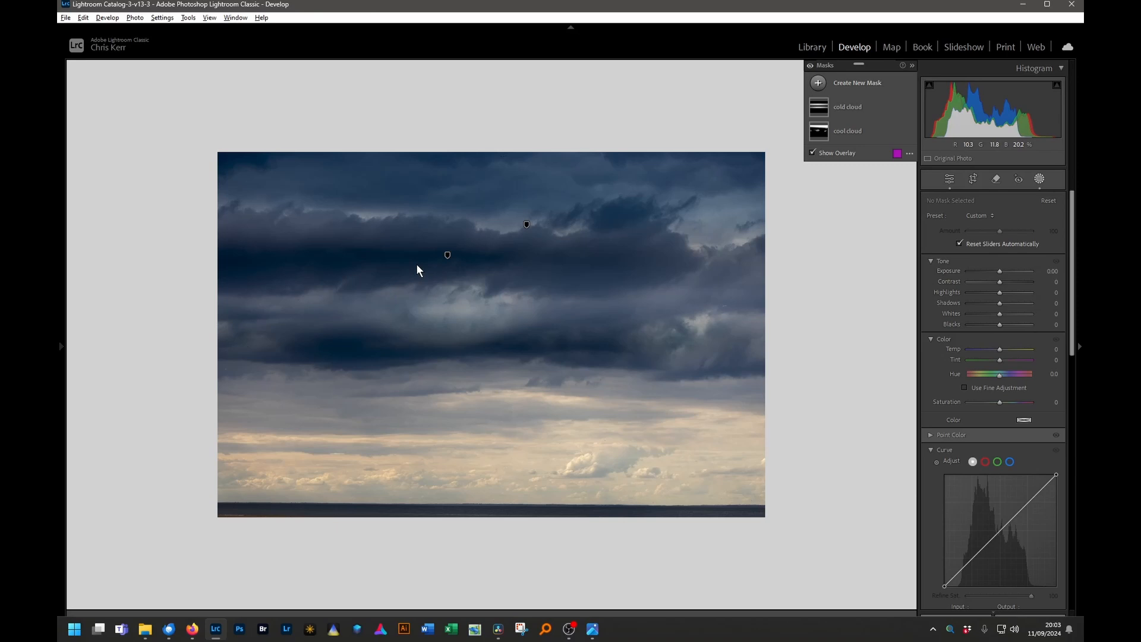
- Add a wide radial gradient mask over the pale band just below the dark clouds, then heighten it and shift it slightly down
{"action": "key", "text": "shift+m"}
{"action": "left_click_drag", "start_coordinate": [473, 396], "coordinate": [1035, 427]}
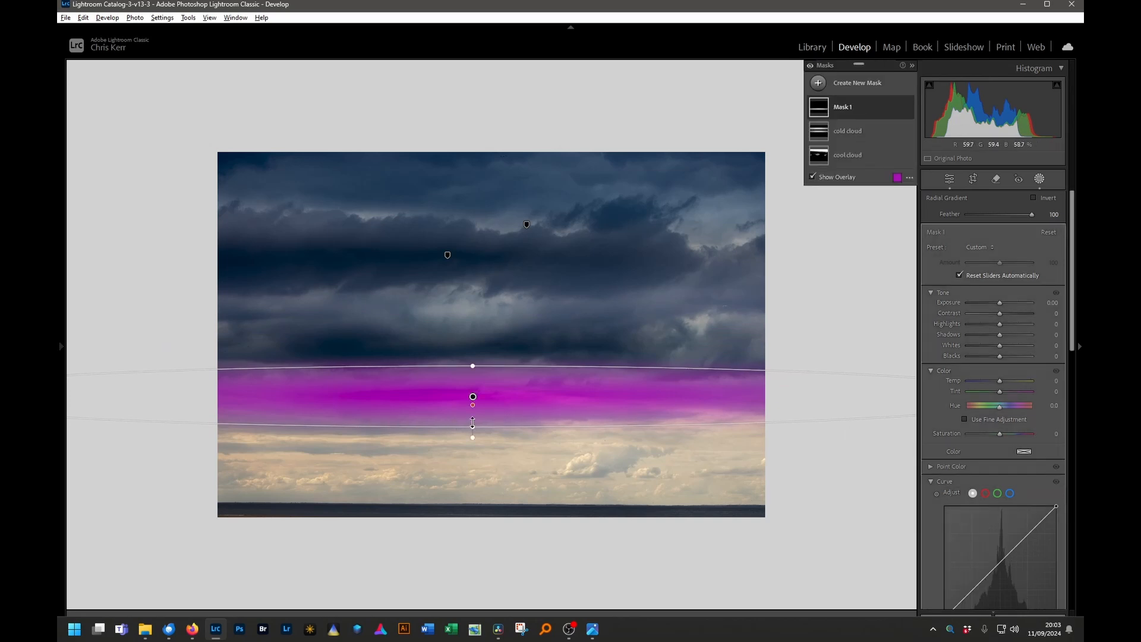
{"action": "mouse_move", "coordinate": [473, 423]}
{"action": "left_mouse_down"}
{"action": "mouse_move", "coordinate": [472, 435]}
{"action": "mouse_move", "coordinate": [472, 404]}
{"action": "left_mouse_up"}
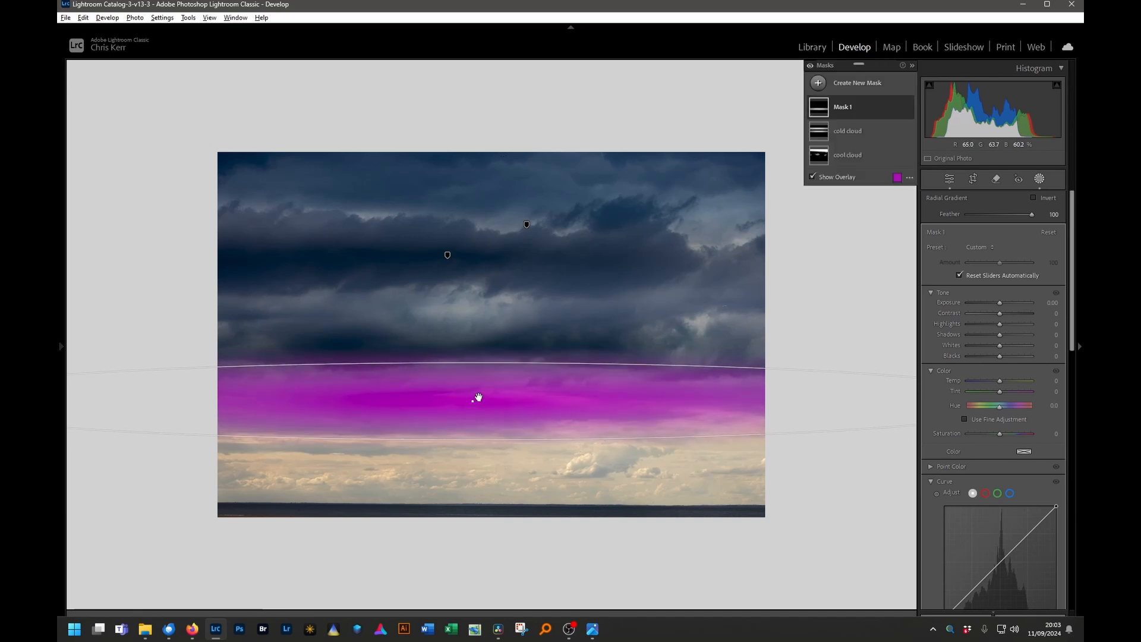
- Rename the pale band's radial mask as "warm cloud"
{"action": "left_click", "coordinate": [844, 105]}
{"action": "double_click", "coordinate": [844, 106]}
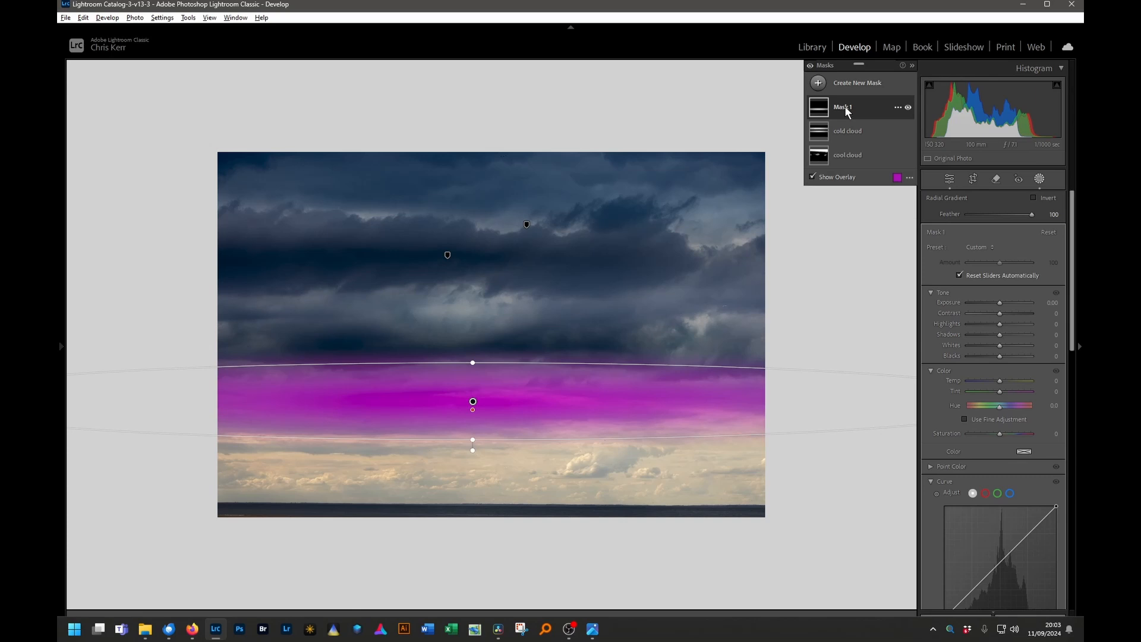
{"action": "type", "text": "warm "}
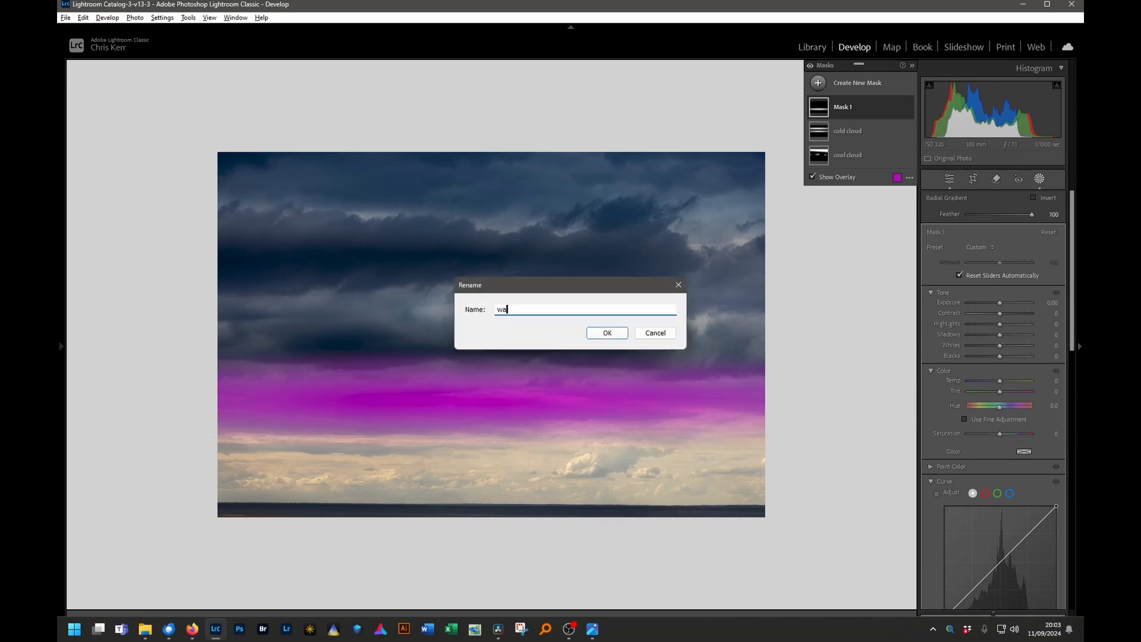
{"action": "type", "text": "cloud"}
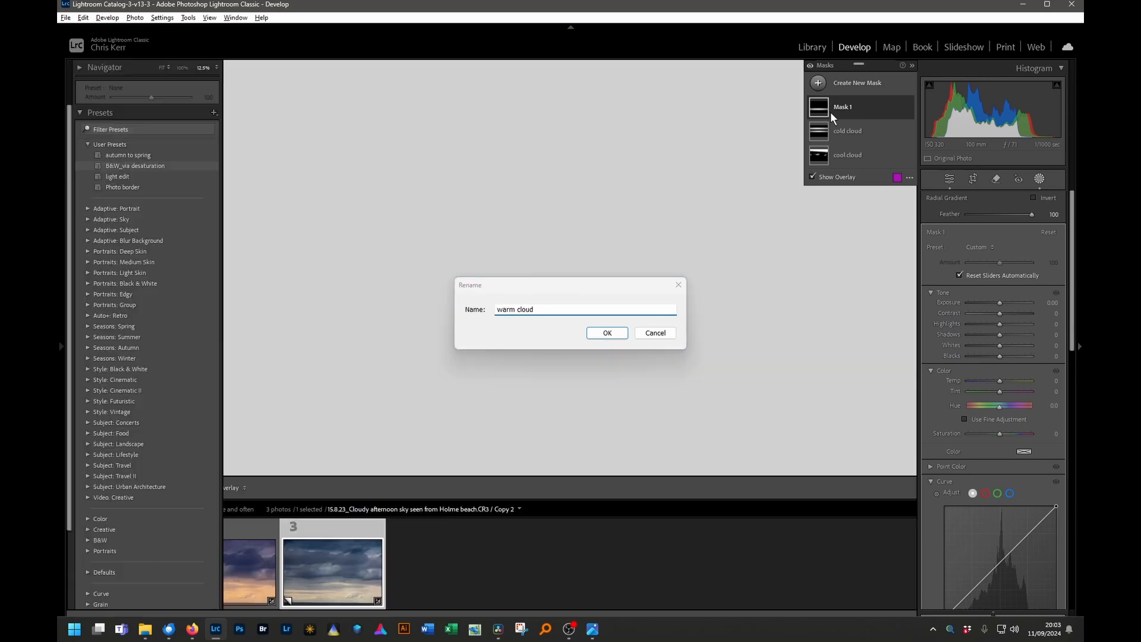
{"action": "key", "text": "Return"}
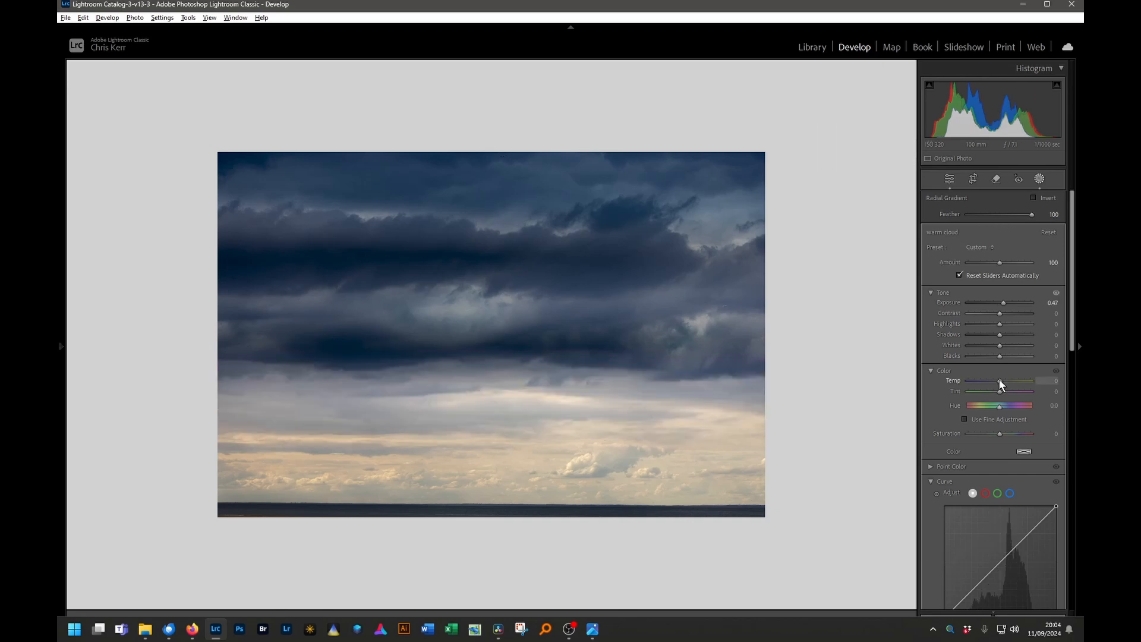
- Set the warm cloud mask to Exposure 0.47, Temp 27 and Tint 15, comparing the photo with the mask hidden and shown
{"action": "left_click_drag", "start_coordinate": [999, 381], "coordinate": [1000, 390]}
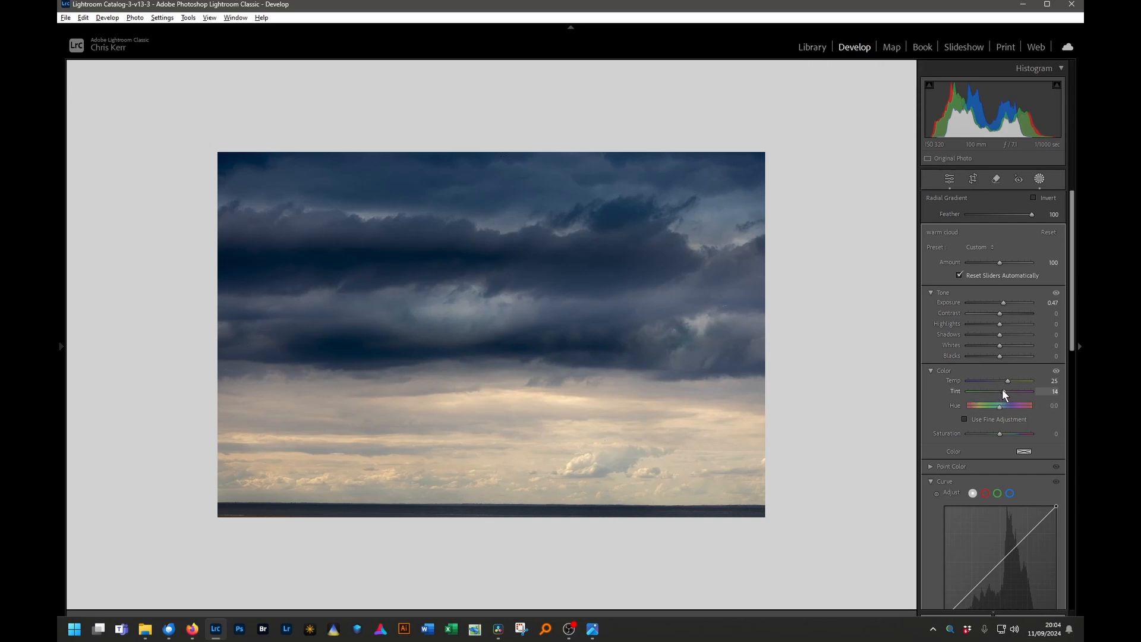
{"action": "left_click_drag", "start_coordinate": [1001, 391], "coordinate": [993, 390]}
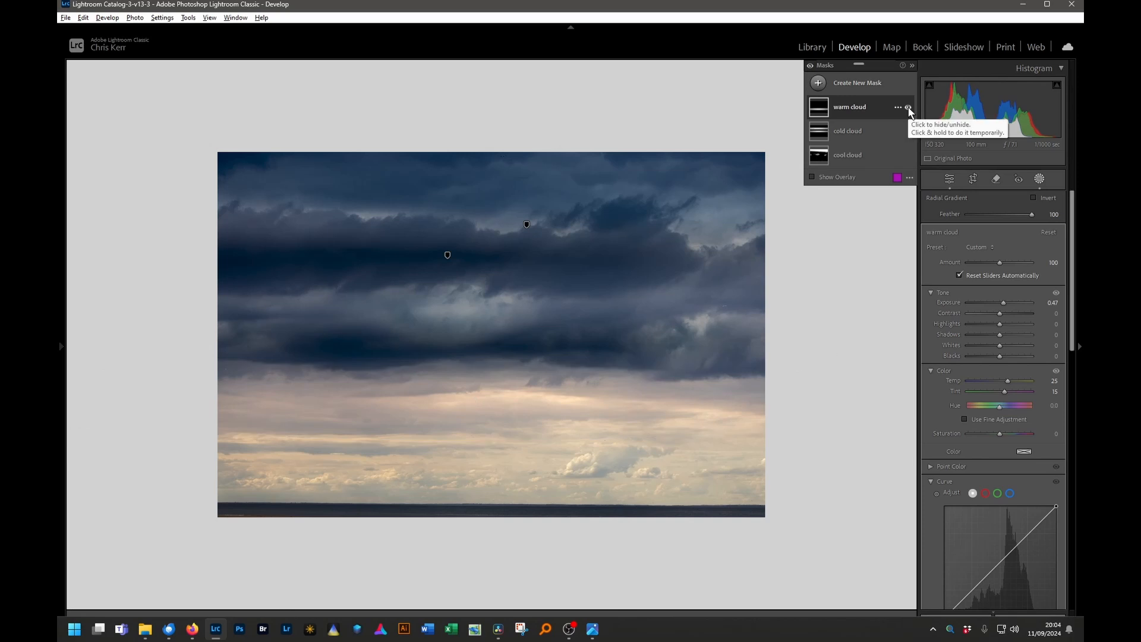
{"action": "left_click", "coordinate": [908, 108]}
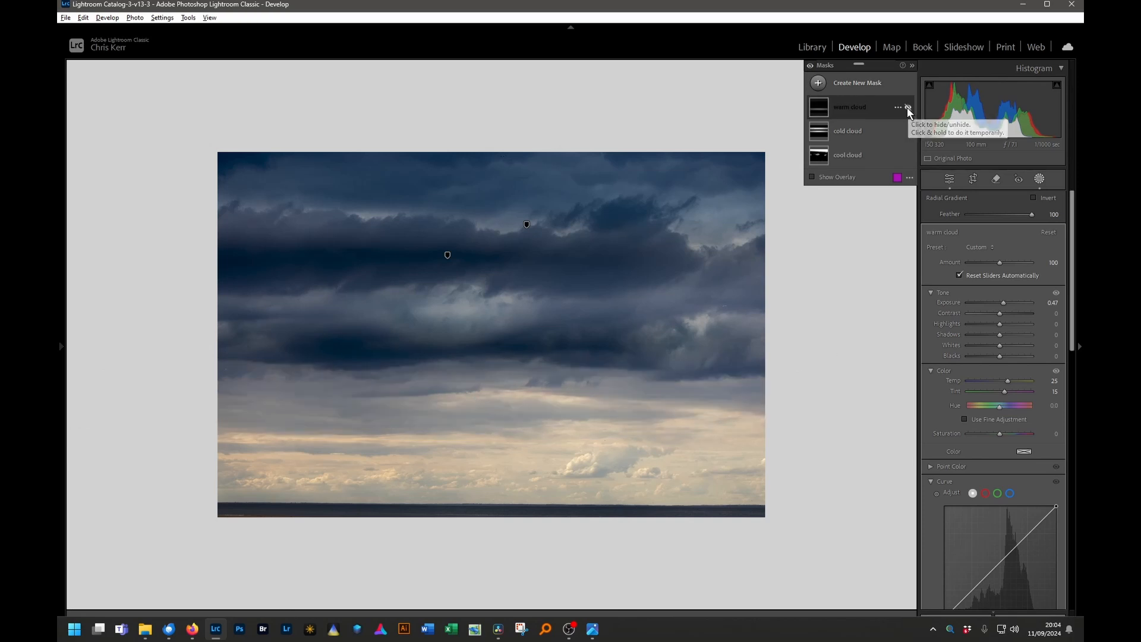
{"action": "left_click", "coordinate": [907, 108]}
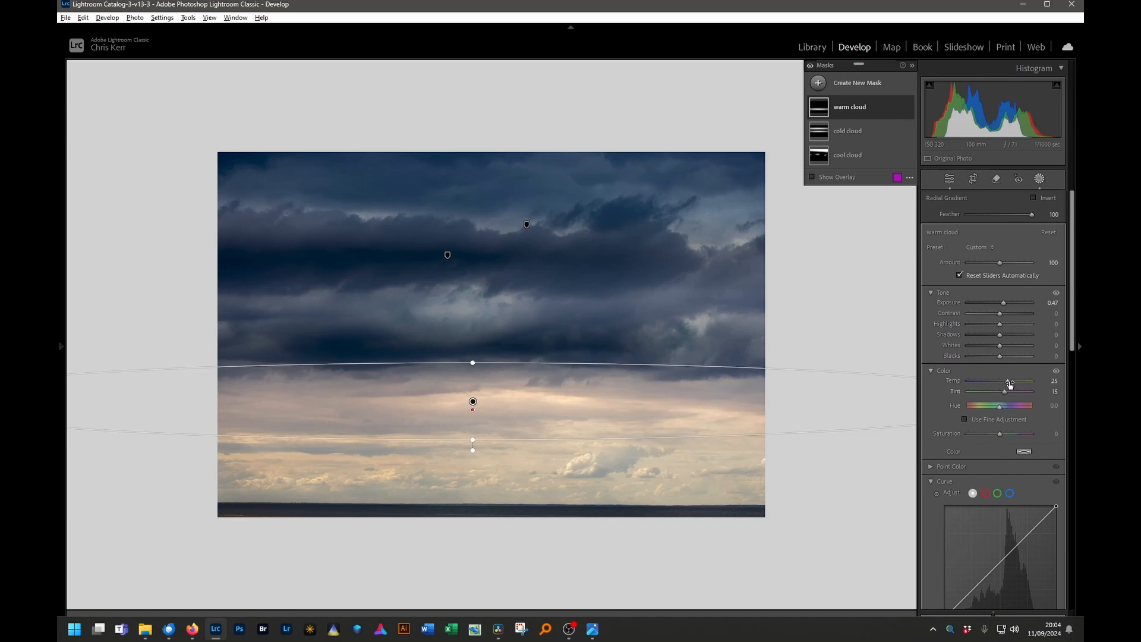
{"action": "left_click_drag", "start_coordinate": [1009, 381], "coordinate": [1010, 380]}
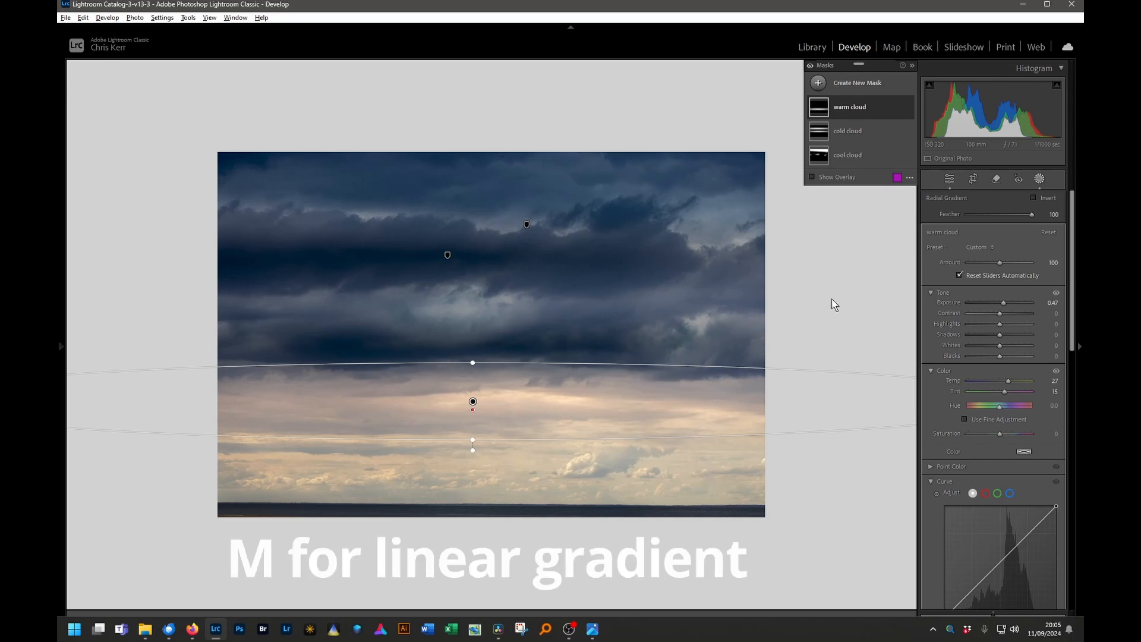
- Add a linear gradient mask covering the lowest sky and sea, fading upward into the warm cloud band
{"action": "key", "text": "m"}
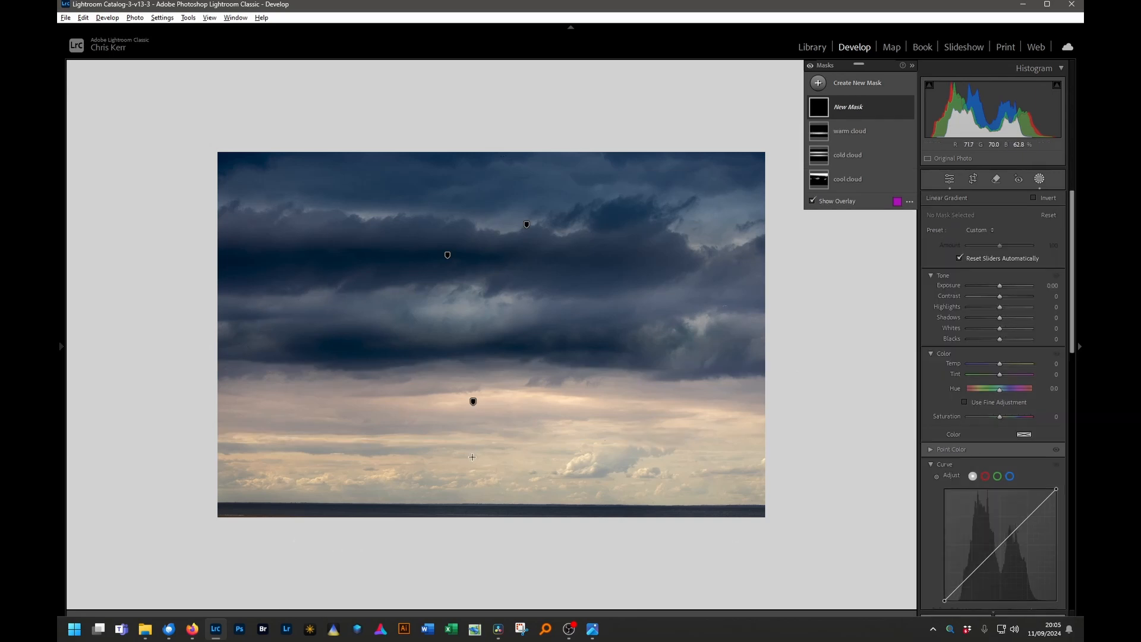
{"action": "left_click_drag", "start_coordinate": [471, 457], "coordinate": [473, 399]}
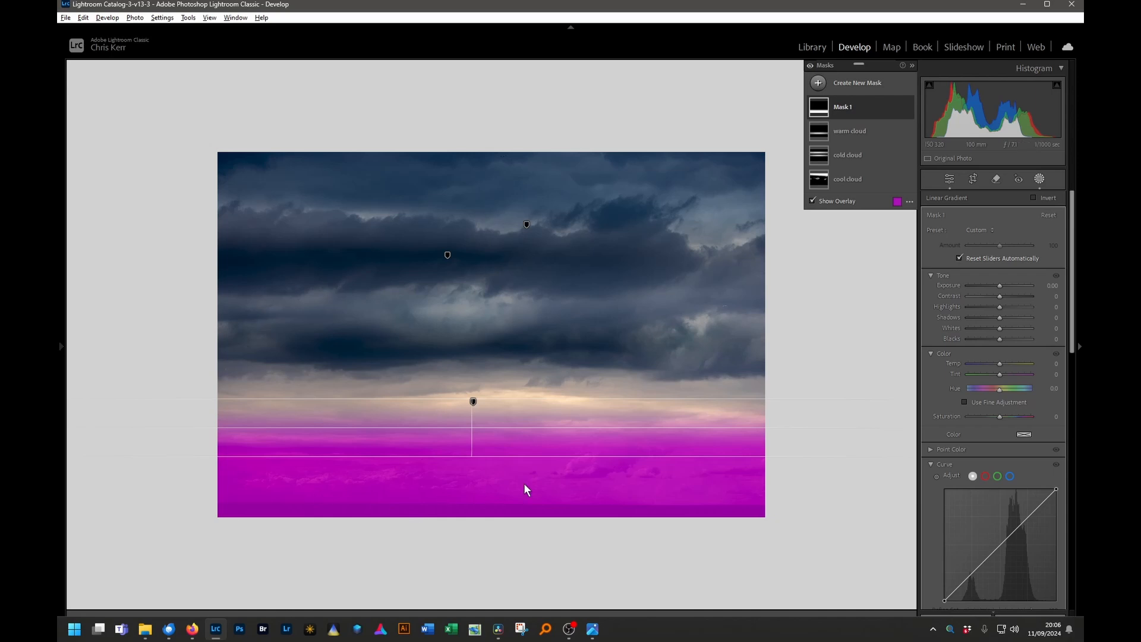
- Subtract the sea strip from the lower sky mask with a linear gradient at the horizon, then set Temp 22 and Tint 7
{"action": "left_click", "coordinate": [866, 105]}
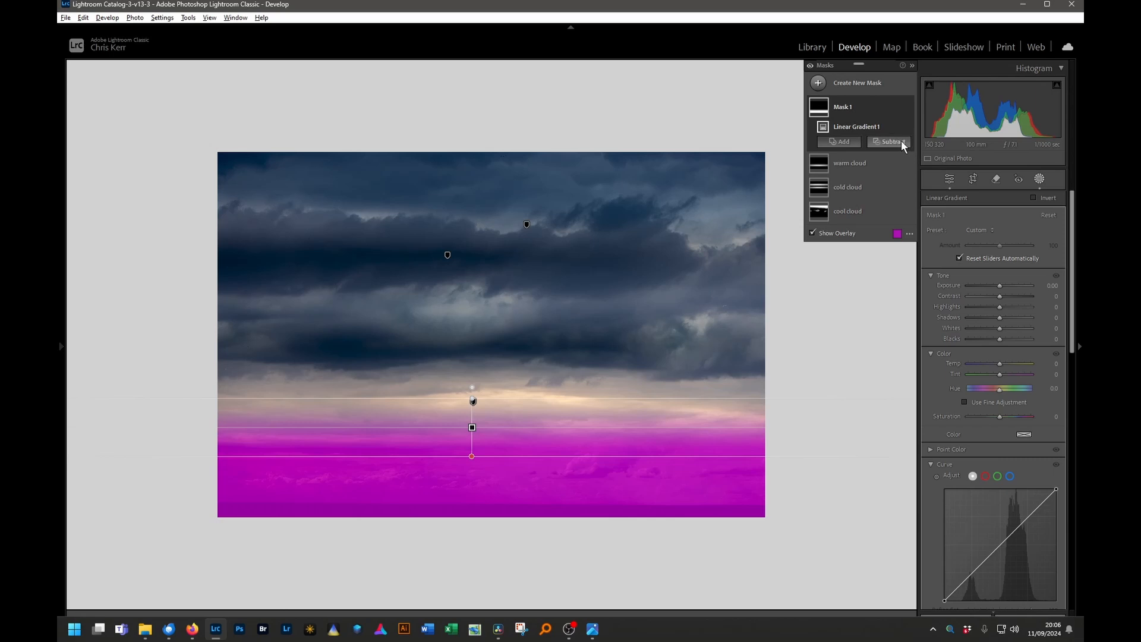
{"action": "left_click", "coordinate": [900, 141]}
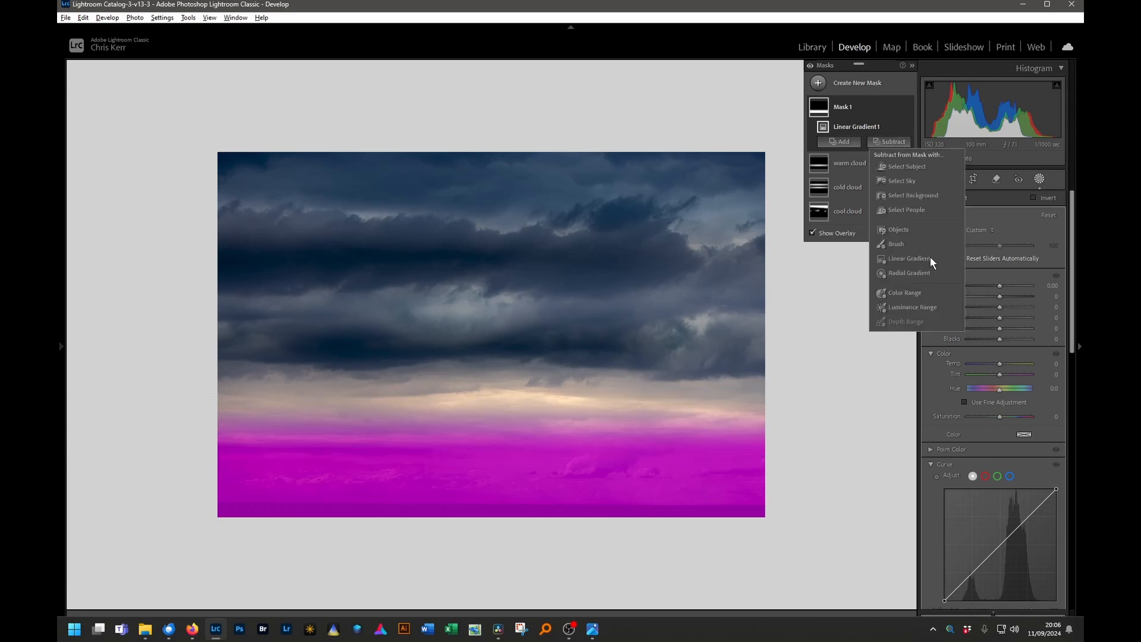
{"action": "left_click", "coordinate": [911, 259]}
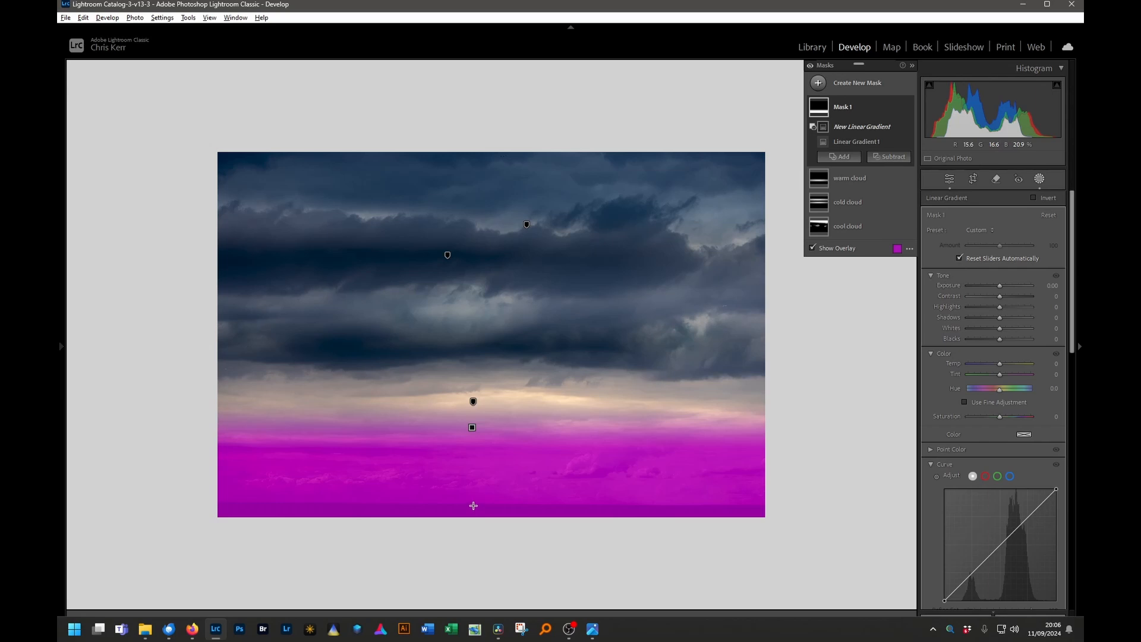
{"action": "left_click_drag", "start_coordinate": [474, 505], "coordinate": [473, 505]}
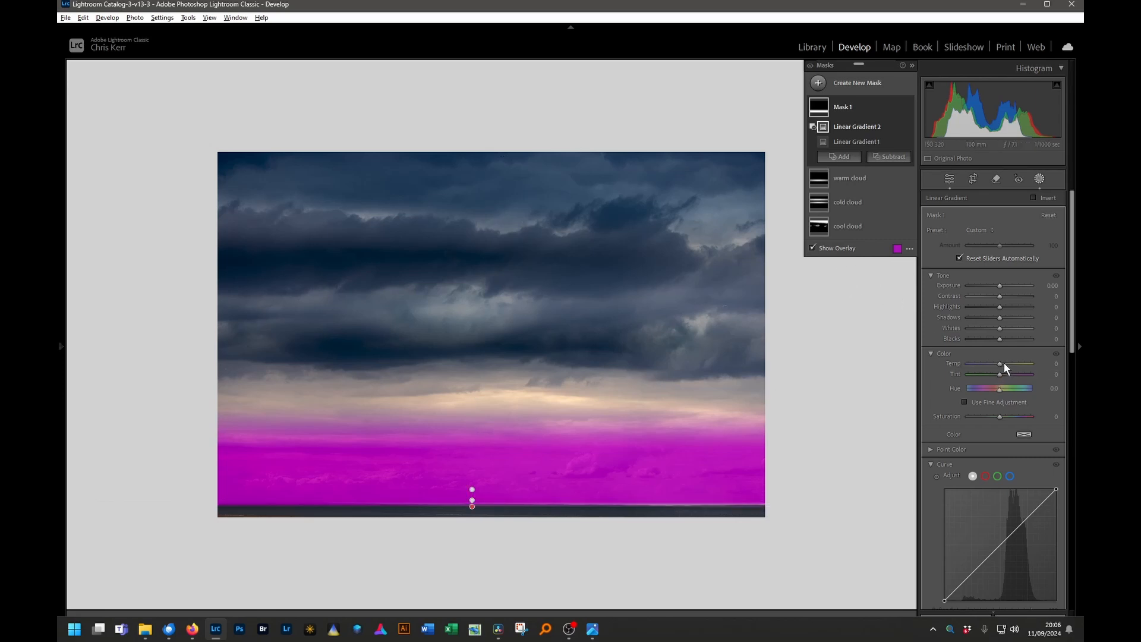
{"action": "left_click_drag", "start_coordinate": [1004, 363], "coordinate": [1007, 364]}
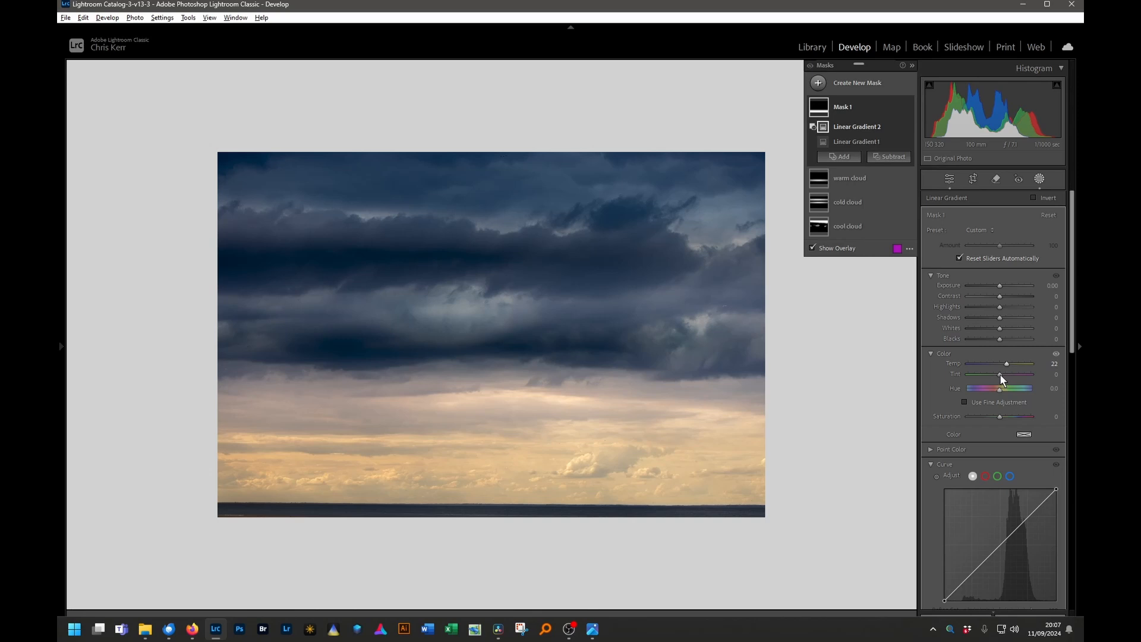
{"action": "left_click_drag", "start_coordinate": [1000, 374], "coordinate": [1002, 373]}
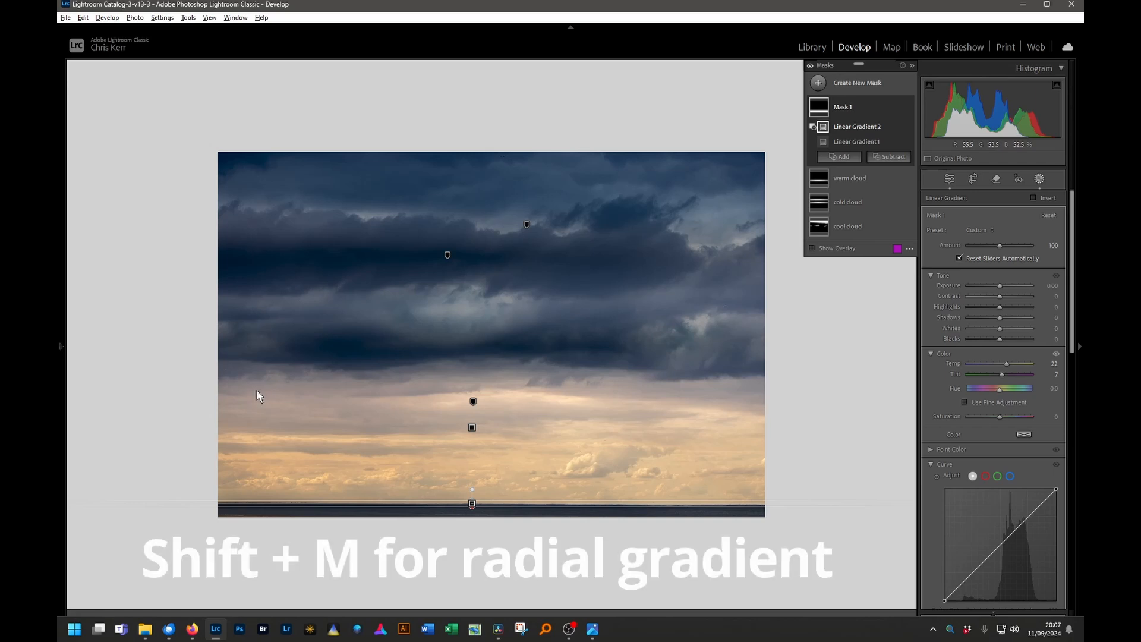
- Add a large radial gradient mask centred on the photo's left edge over the pale lower sky, tilted down to the right and stretched past mid-photo
{"action": "key", "text": "shift+m"}
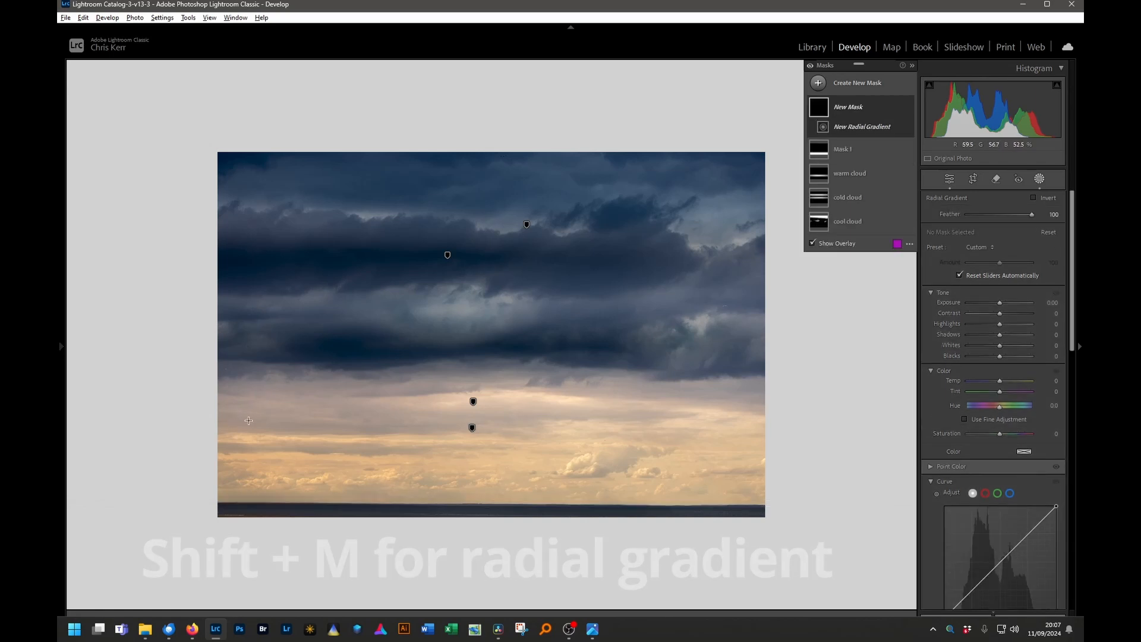
{"action": "left_click_drag", "start_coordinate": [232, 421], "coordinate": [491, 488]}
{"action": "left_click_drag", "start_coordinate": [508, 423], "coordinate": [496, 481]}
{"action": "left_click_drag", "start_coordinate": [212, 480], "coordinate": [212, 487]}
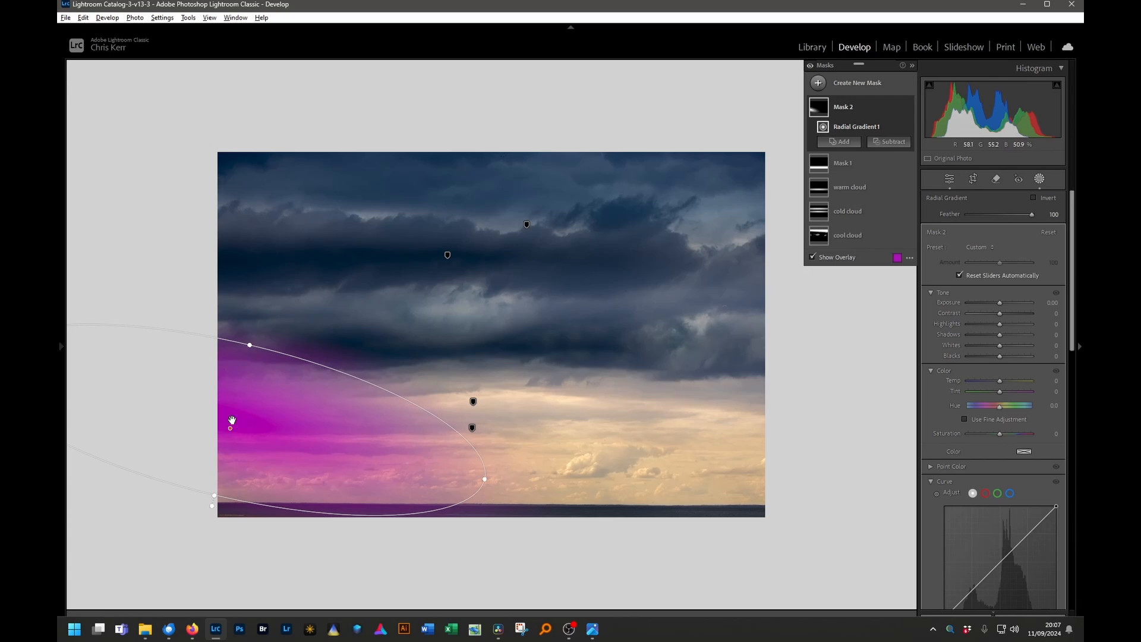
{"action": "left_click_drag", "start_coordinate": [232, 420], "coordinate": [229, 414]}
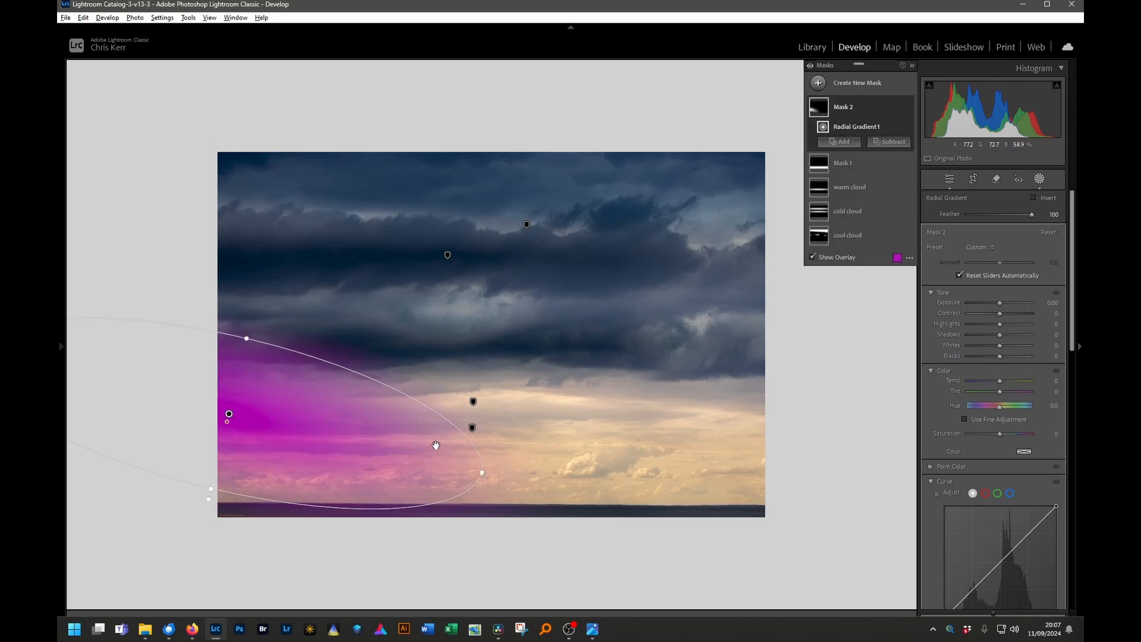
{"action": "left_click_drag", "start_coordinate": [484, 474], "coordinate": [511, 481]}
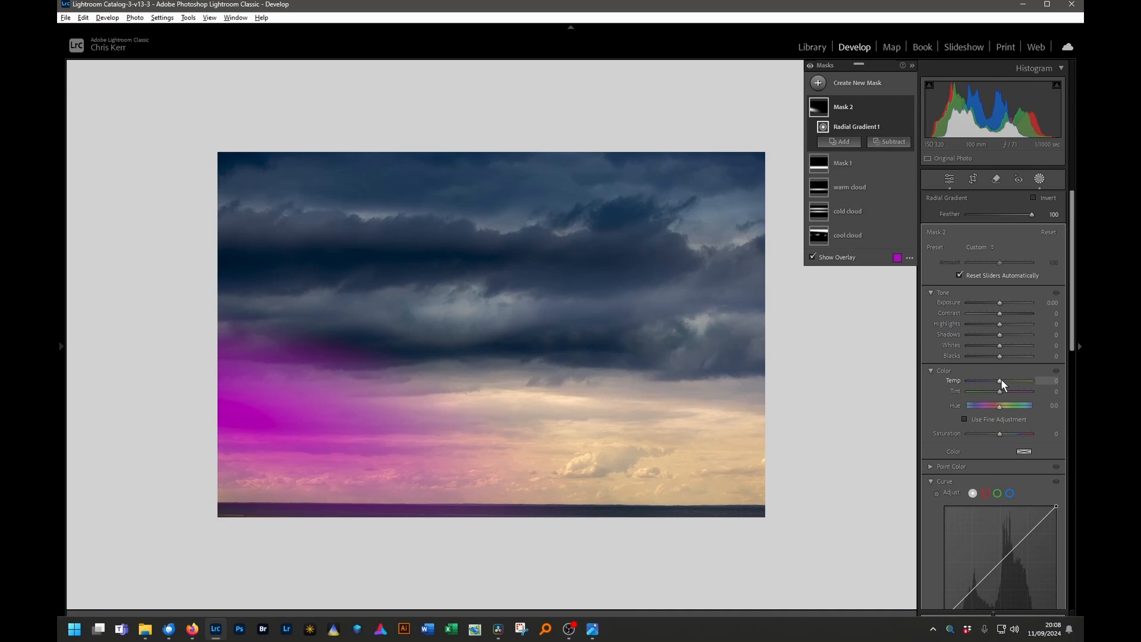
- Set the new radial mask to Temp 17, Exposure 0.27, Whites about 12 and Dehaze -29, with the overlay off
{"action": "left_click_drag", "start_coordinate": [1001, 380], "coordinate": [1006, 377]}
{"action": "key", "text": "o"}
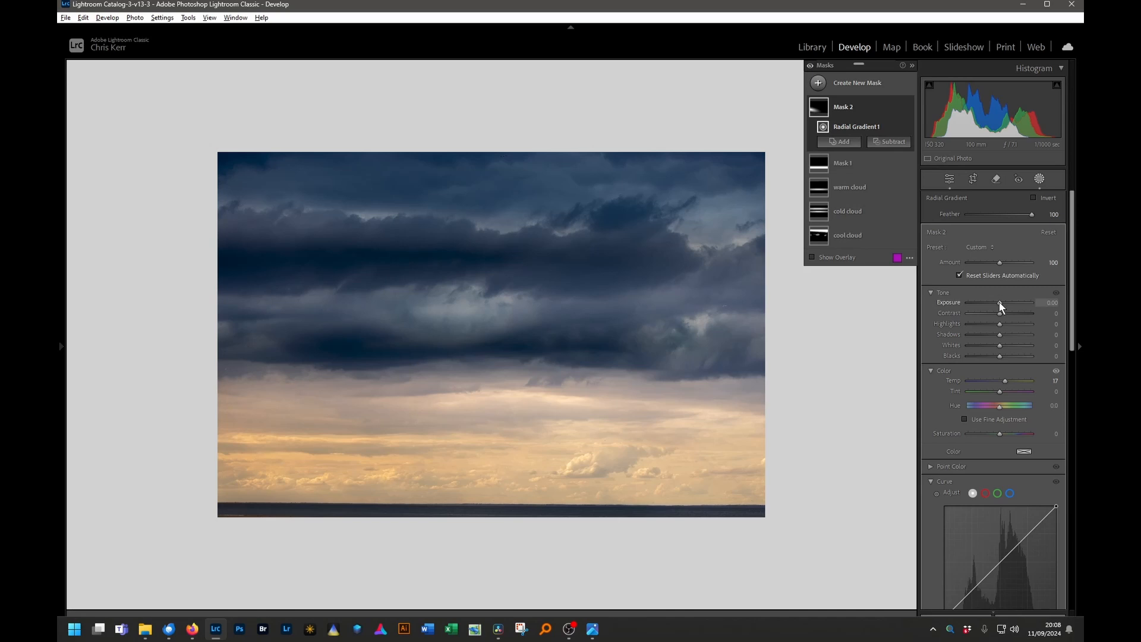
{"action": "left_click_drag", "start_coordinate": [1000, 302], "coordinate": [1001, 302]}
{"action": "left_click_drag", "start_coordinate": [1001, 346], "coordinate": [1001, 346]}
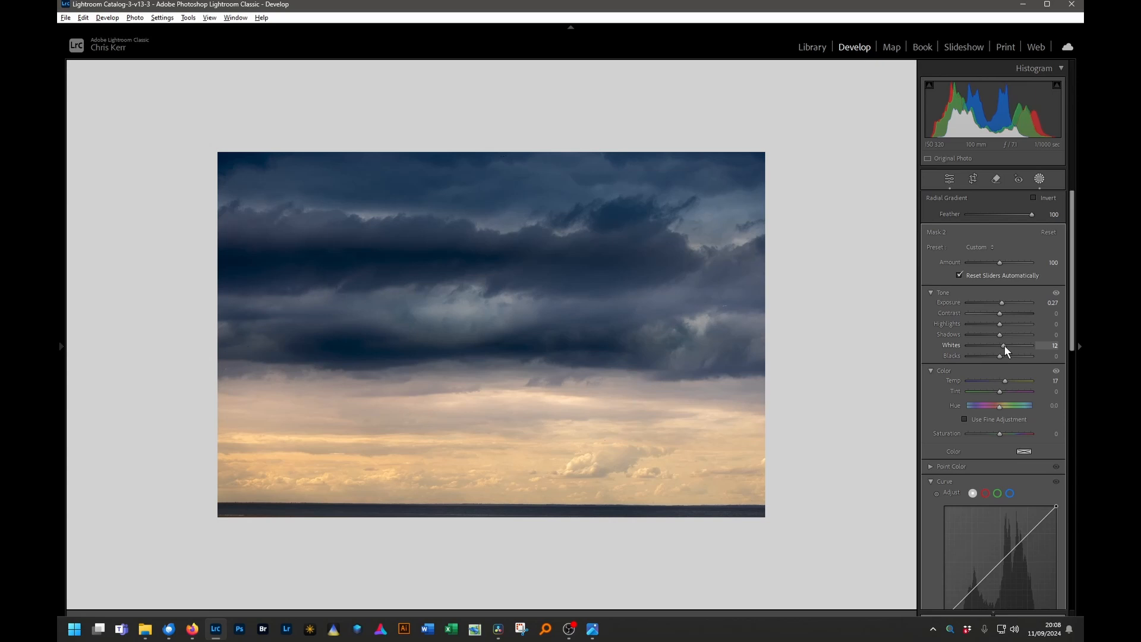
{"action": "left_click_drag", "start_coordinate": [1005, 344], "coordinate": [1004, 347]}
{"action": "scroll", "coordinate": [1015, 469], "scroll_direction": "down", "scroll_amount": 3}
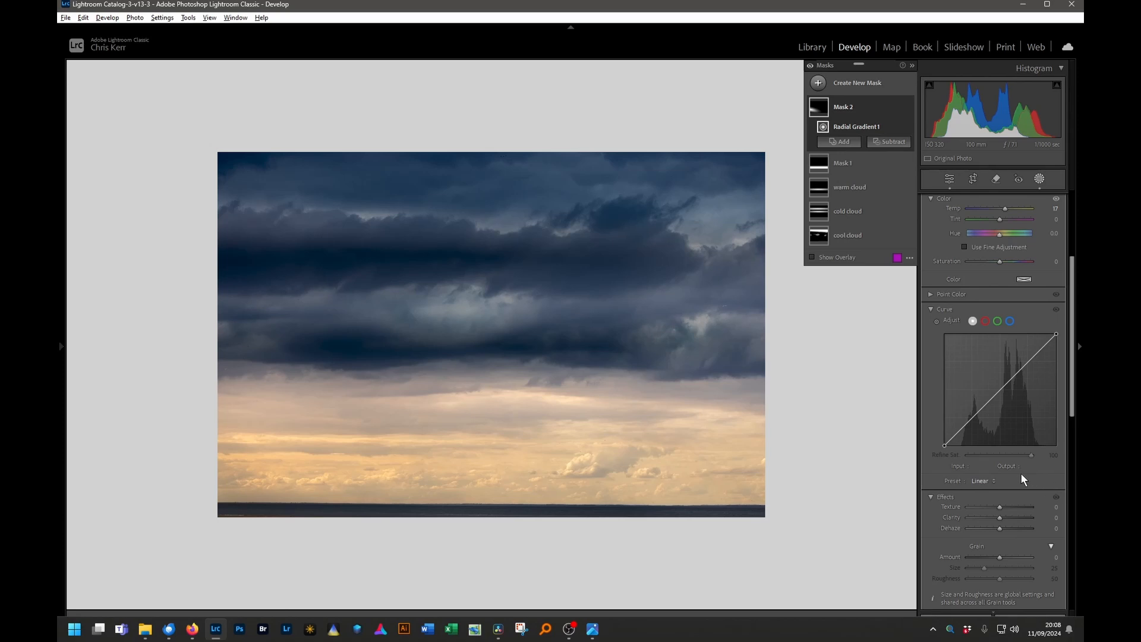
{"action": "left_click_drag", "start_coordinate": [1000, 529], "coordinate": [989, 526]}
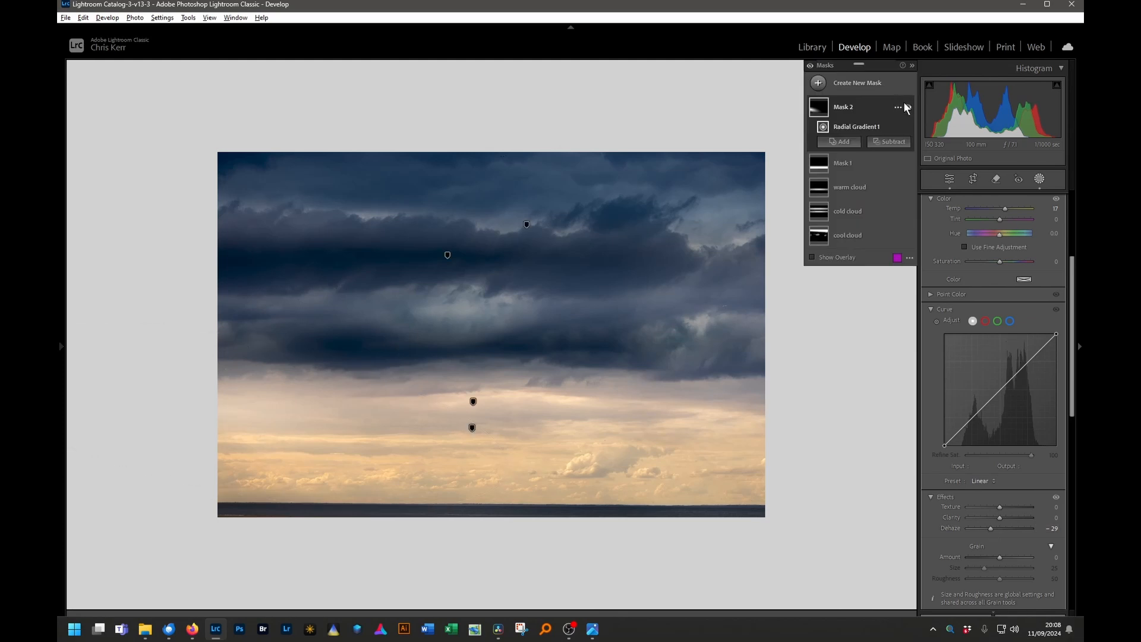
- Raise the radial mask's Temp to 31, comparing the photo with the mask hidden and shown before and after the change
{"action": "left_click", "coordinate": [908, 108]}
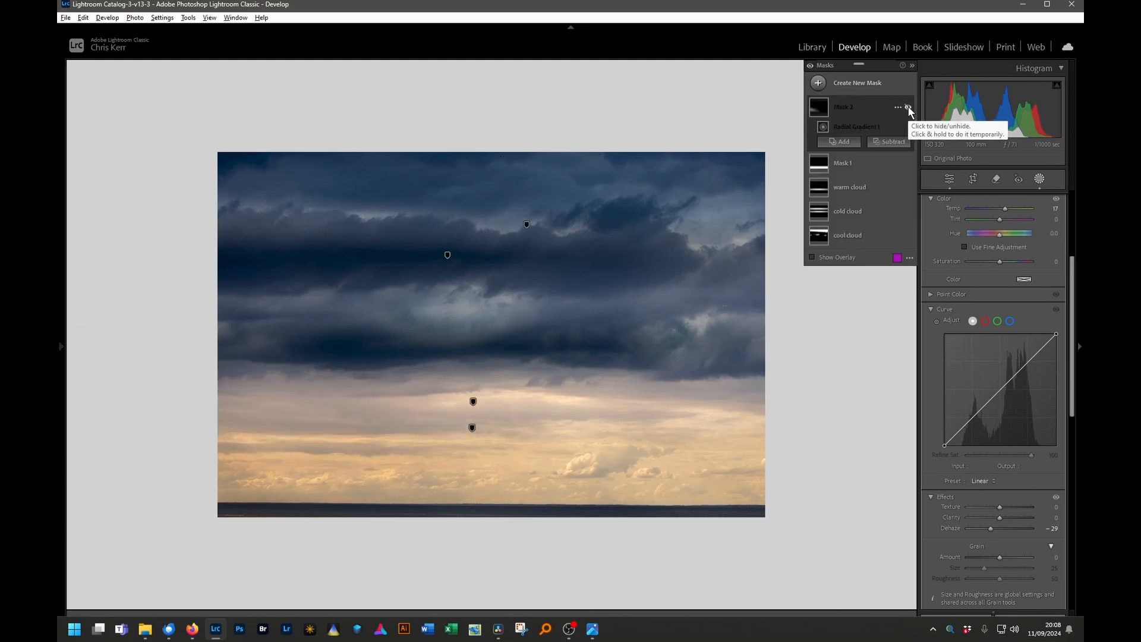
{"action": "left_click", "coordinate": [908, 108]}
{"action": "left_click", "coordinate": [908, 108]}
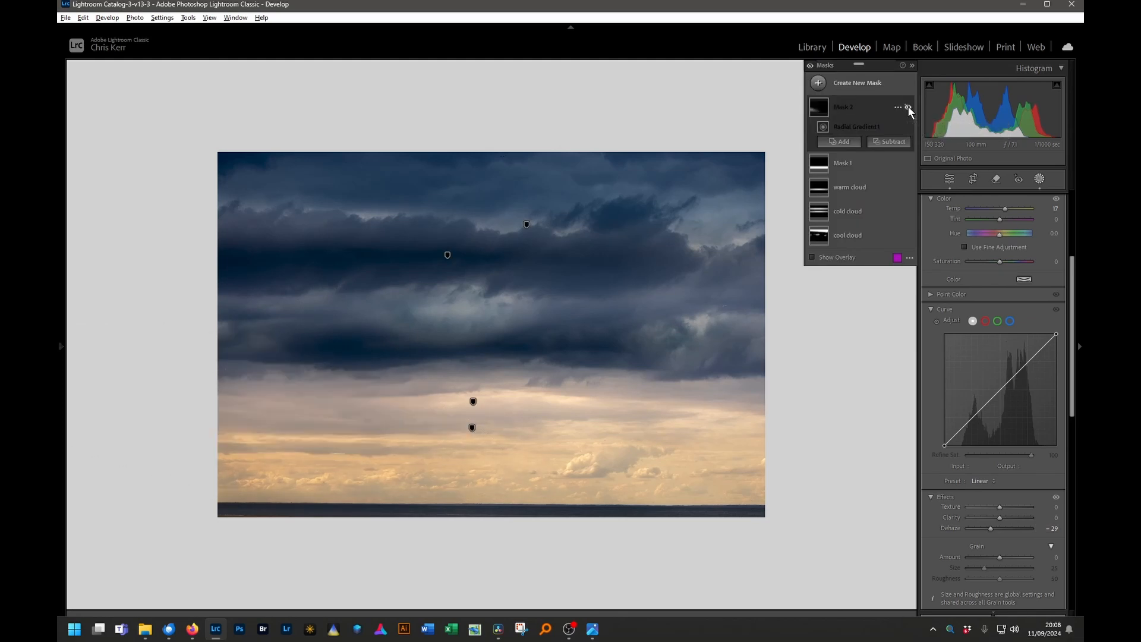
{"action": "left_click", "coordinate": [908, 107]}
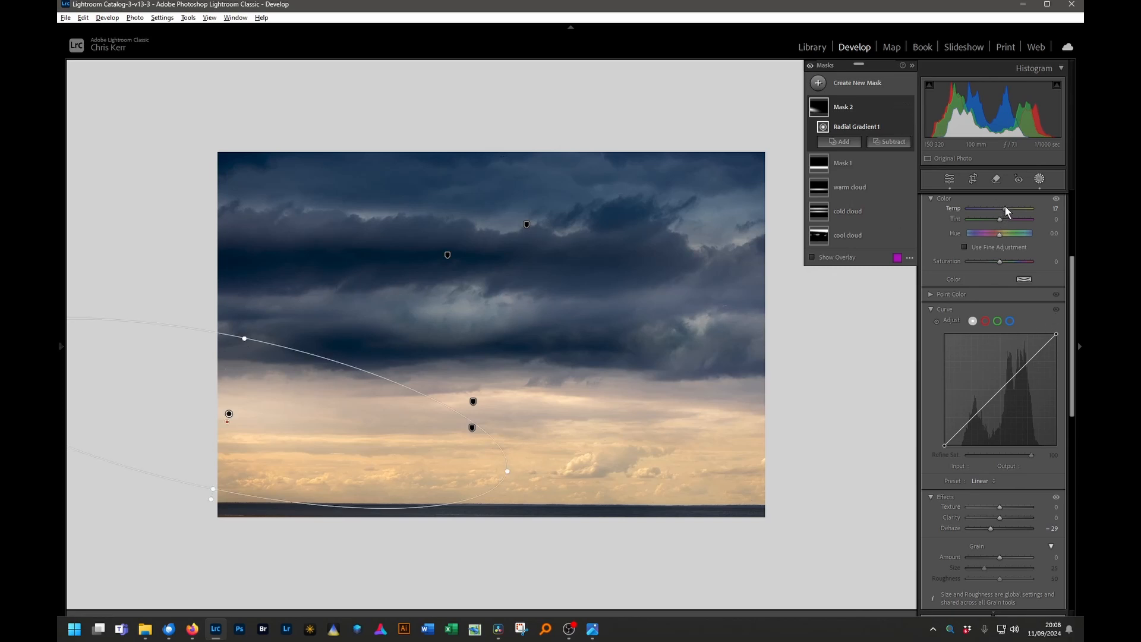
{"action": "left_click_drag", "start_coordinate": [1005, 206], "coordinate": [1005, 206]}
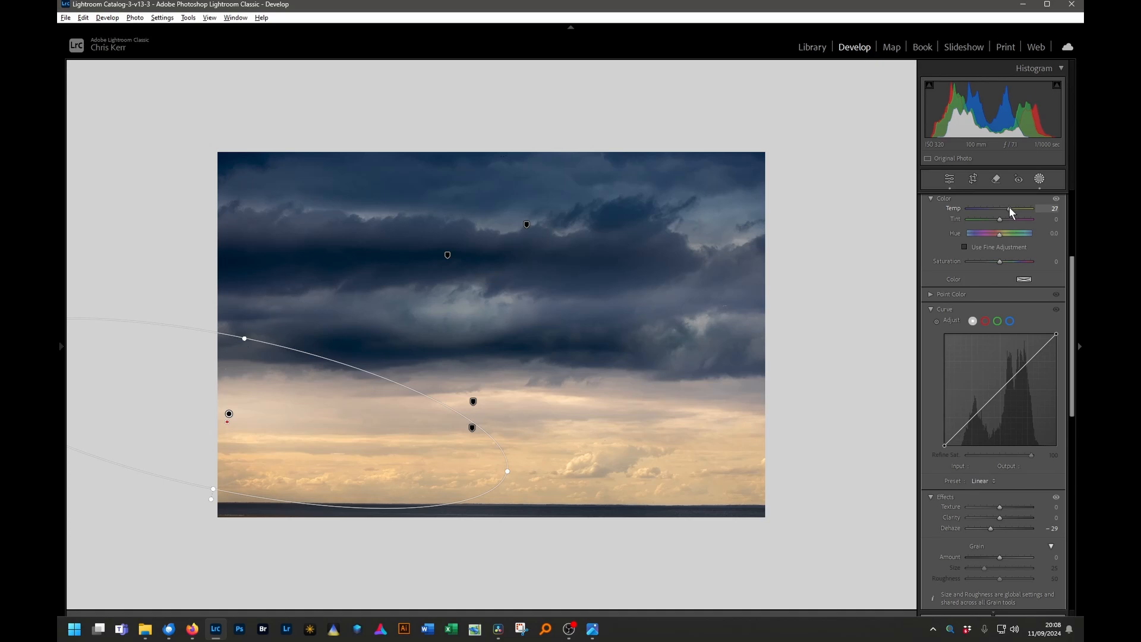
{"action": "left_click_drag", "start_coordinate": [1009, 207], "coordinate": [1010, 207]}
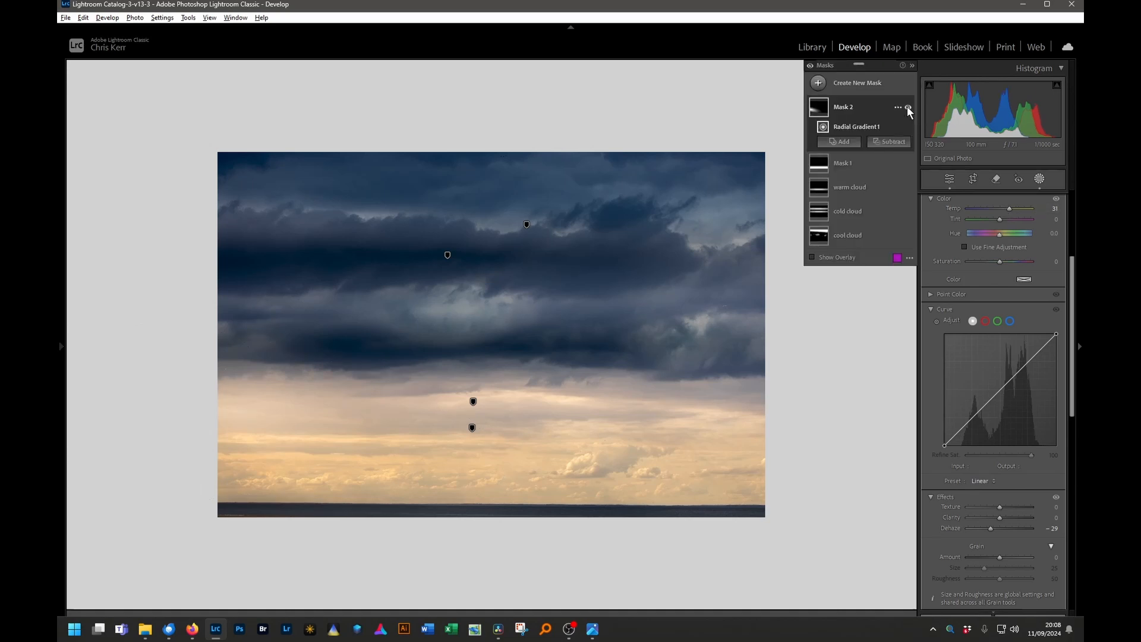
{"action": "left_click", "coordinate": [908, 106]}
{"action": "left_click", "coordinate": [907, 107]}
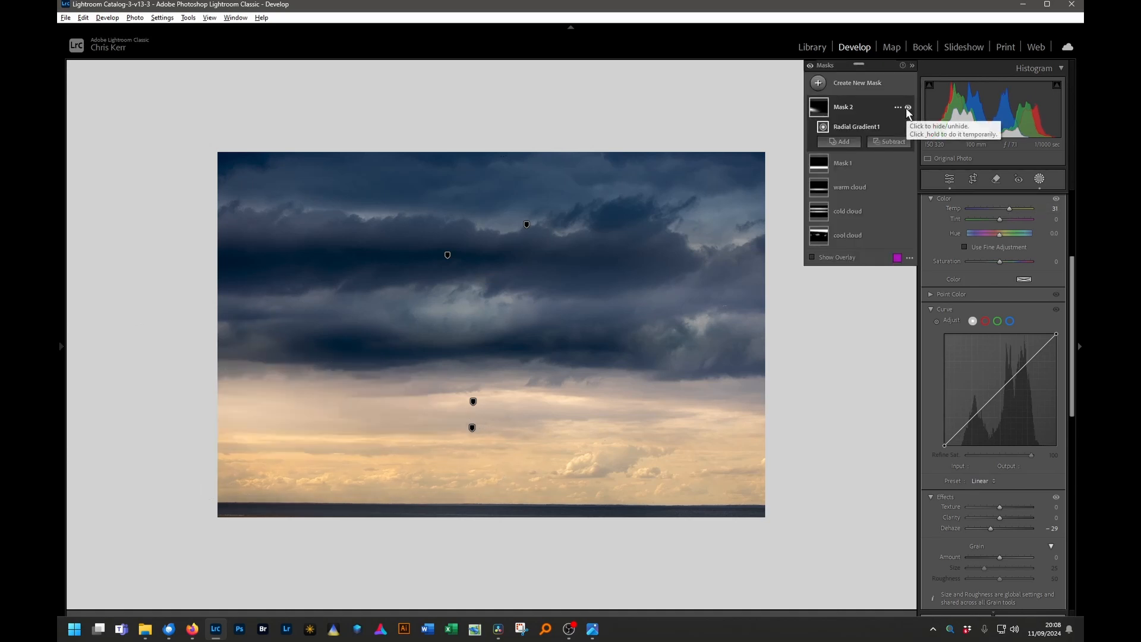
- Rename the radial mask at the photo's left edge as "sunlight"
{"action": "double_click", "coordinate": [842, 108]}
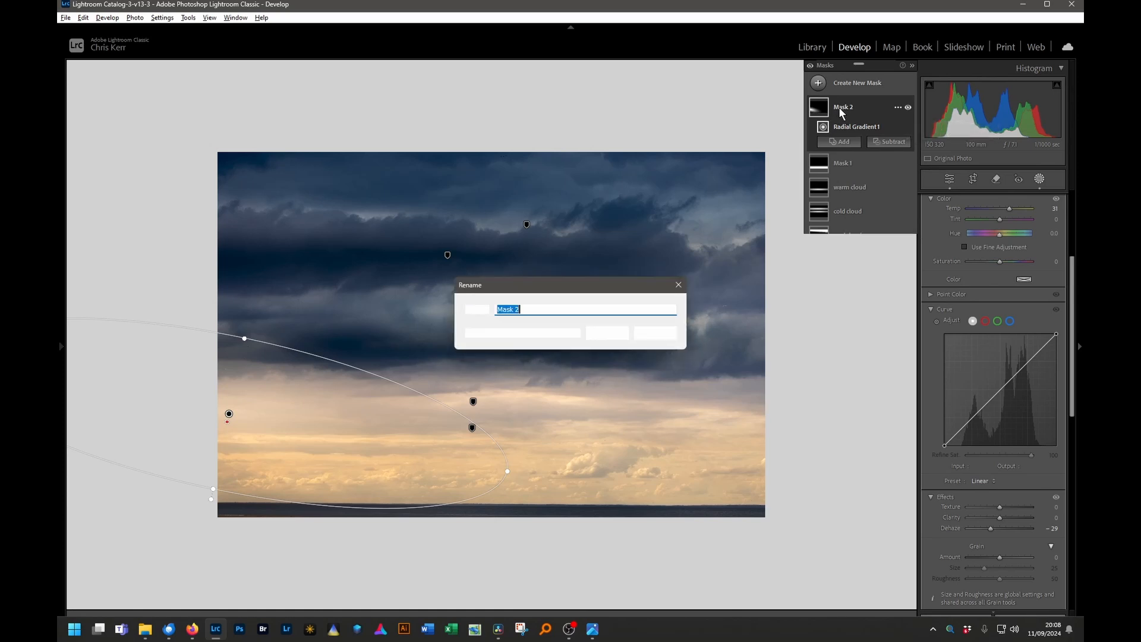
{"action": "type", "text": "sun"}
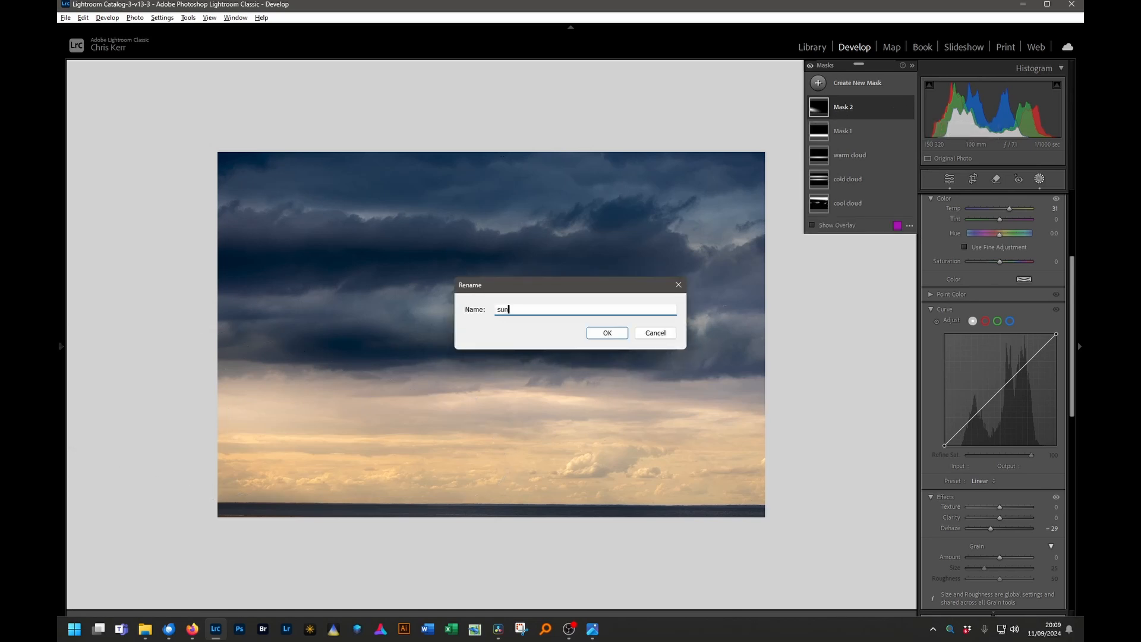
{"action": "type", "text": "light"}
{"action": "key", "text": "Return"}
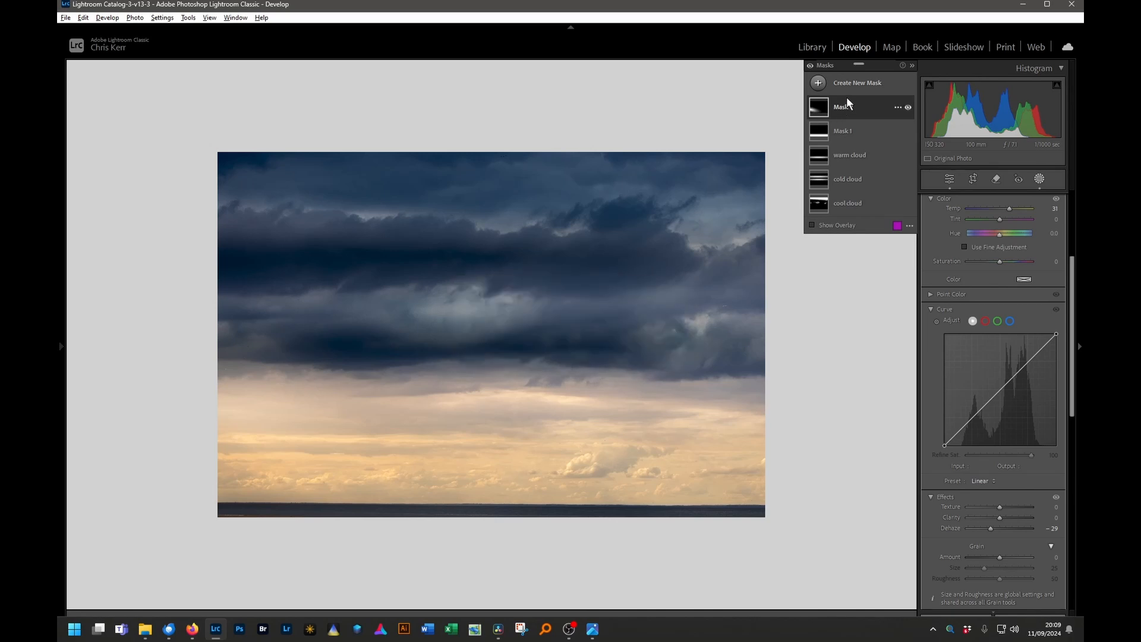
- Rename the lower sky's linear gradient mask as "sunset colours"
{"action": "left_click", "coordinate": [849, 137]}
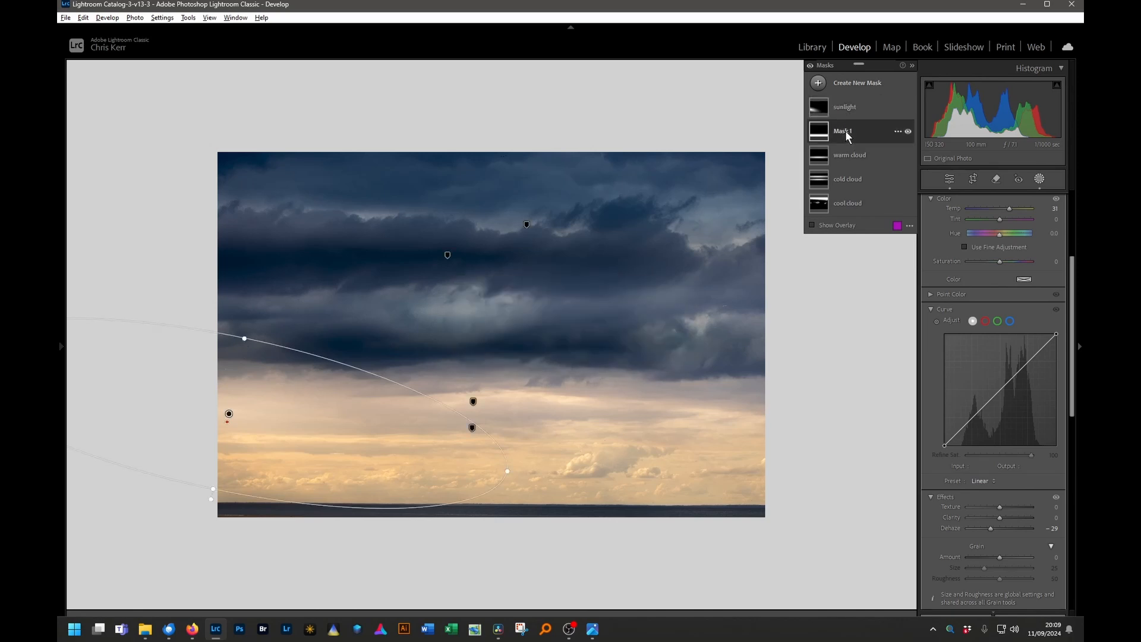
{"action": "double_click", "coordinate": [842, 132]}
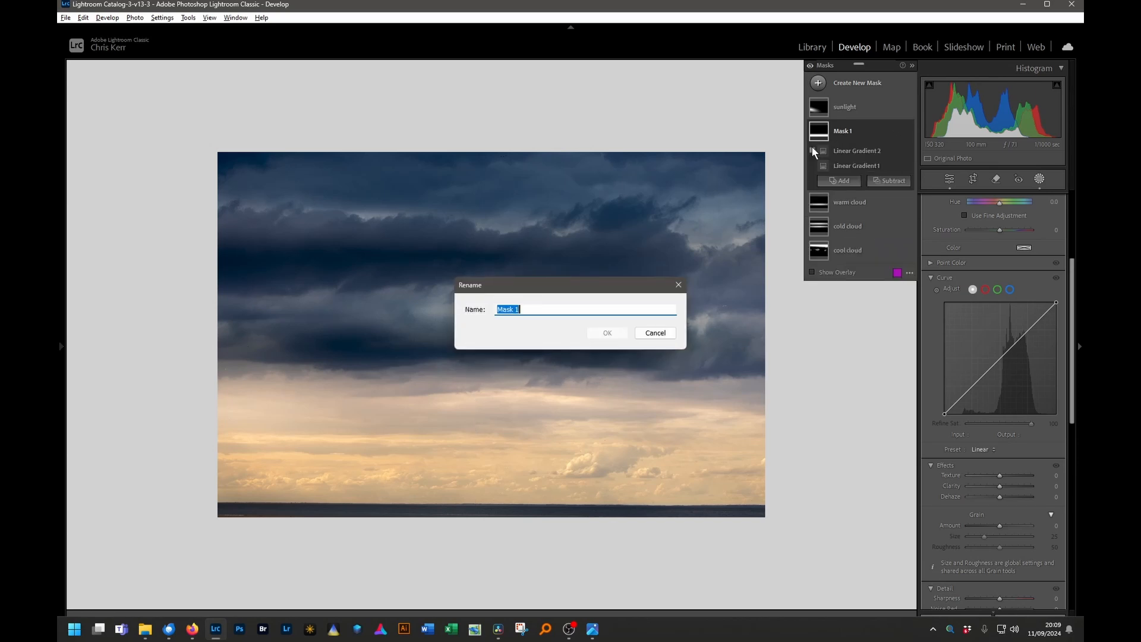
{"action": "type", "text": "sunset"}
{"action": "type", "text": " cl"}
{"action": "type", "text": "olours"}
{"action": "key", "text": "Return"}
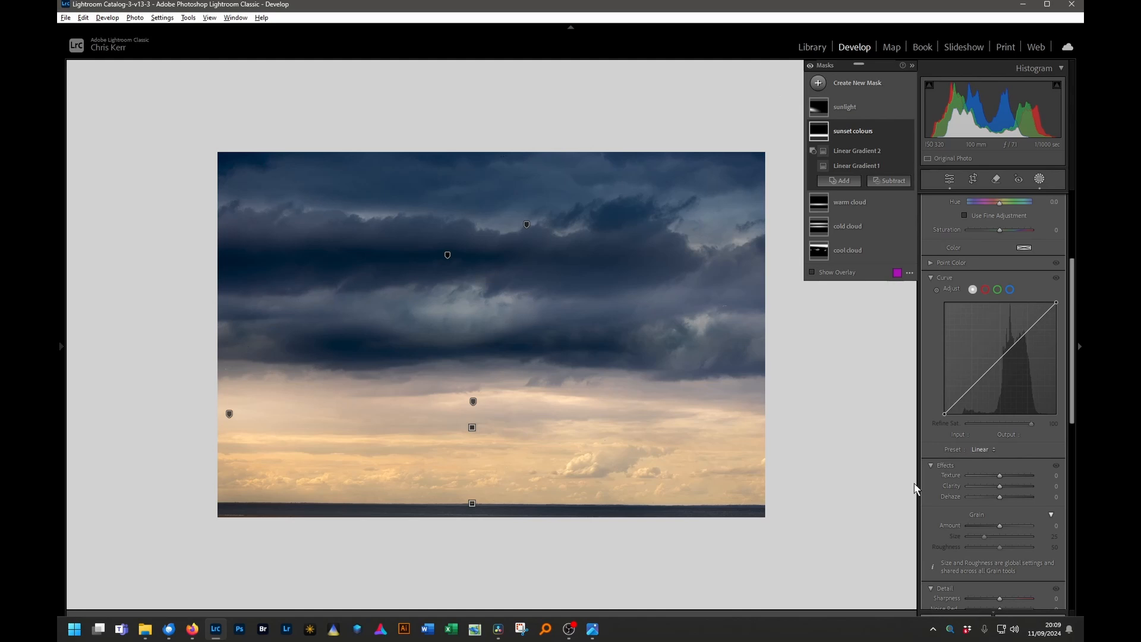
- Compare the edit with its before view, then compare the original photo and both virtual copies full screen
{"action": "key", "text": "backslash"}
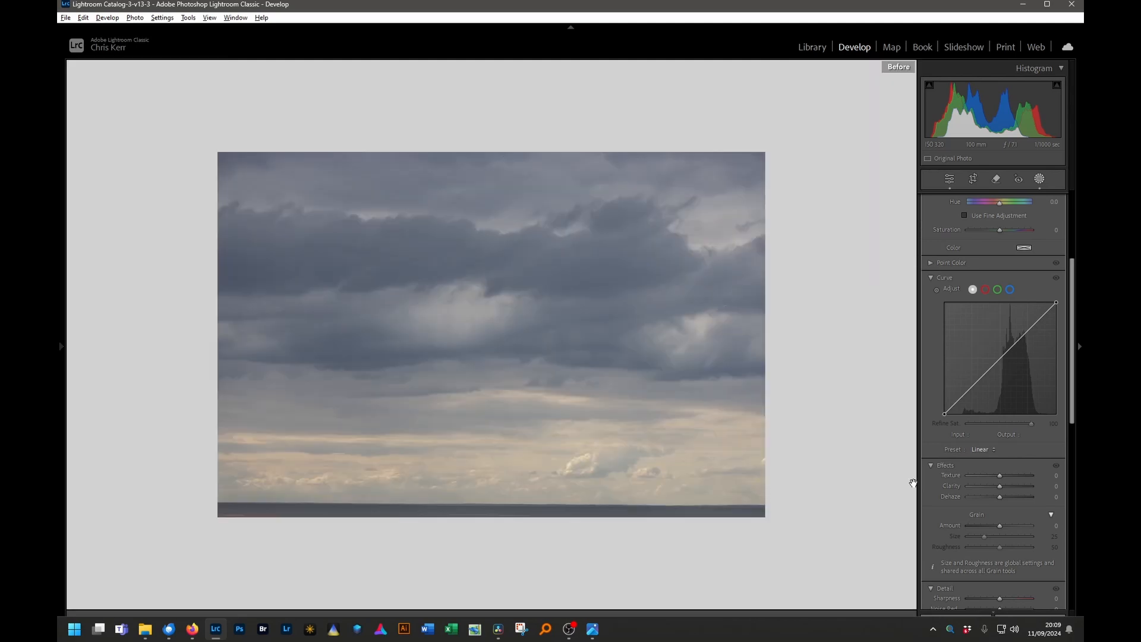
{"action": "key", "text": "backslash"}
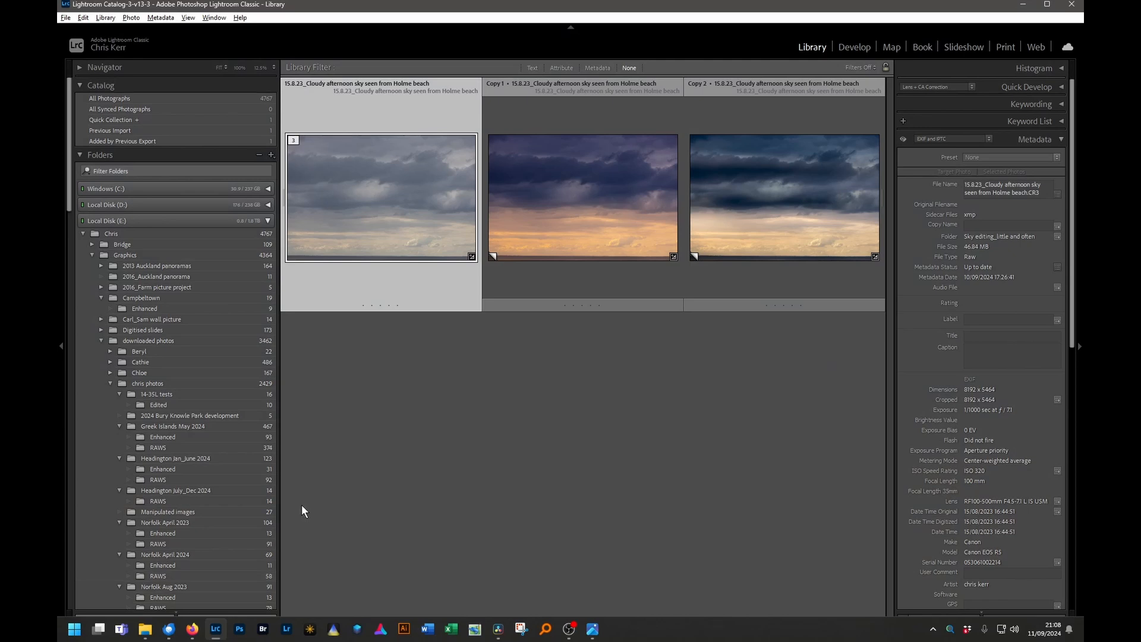
{"action": "key", "text": "f"}
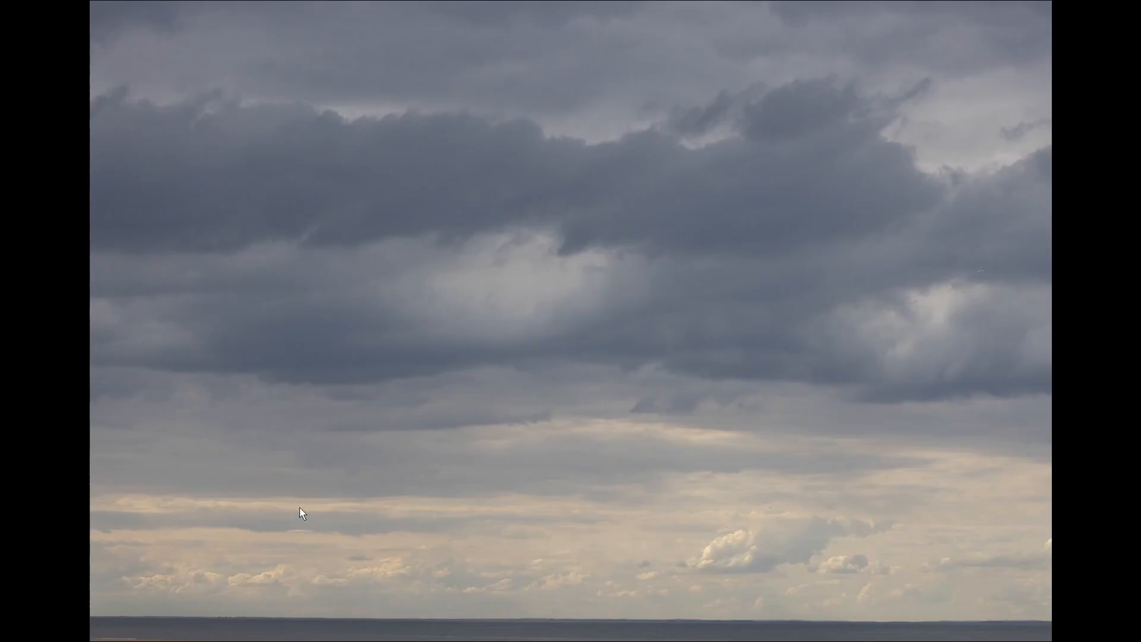
{"action": "key", "text": "Right"}
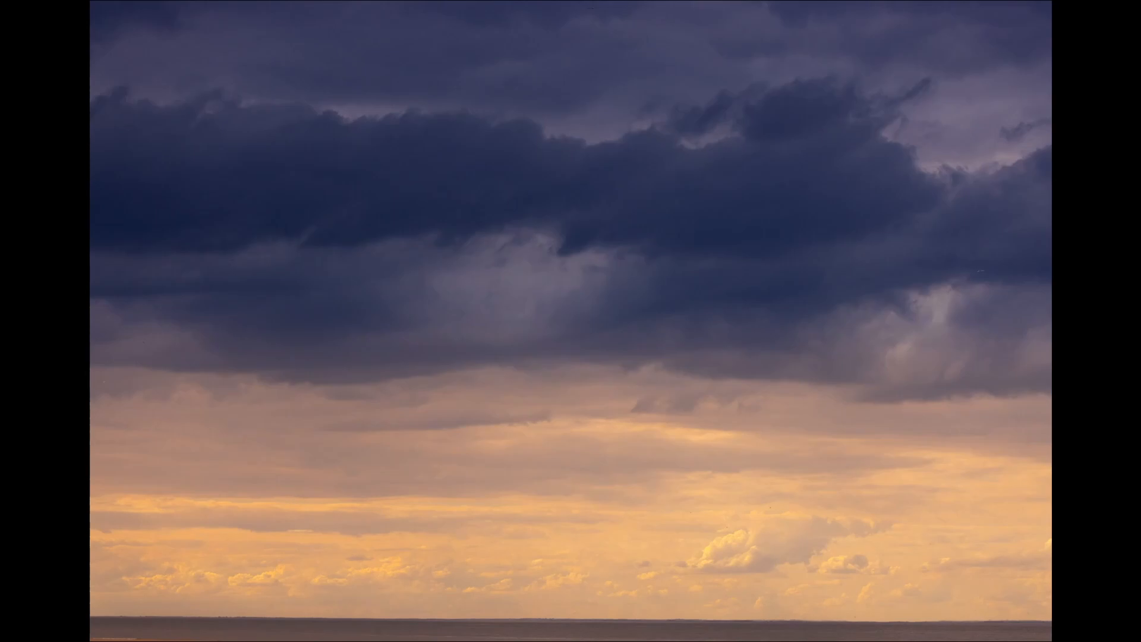
{"action": "key", "text": "Right"}
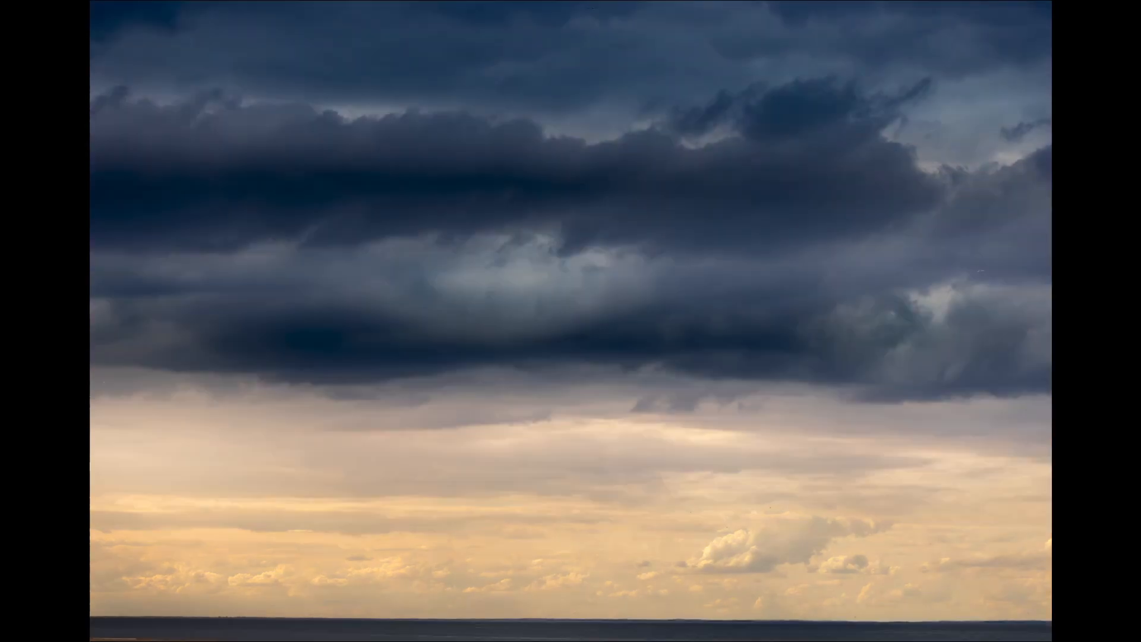
{"action": "key", "text": "Left"}
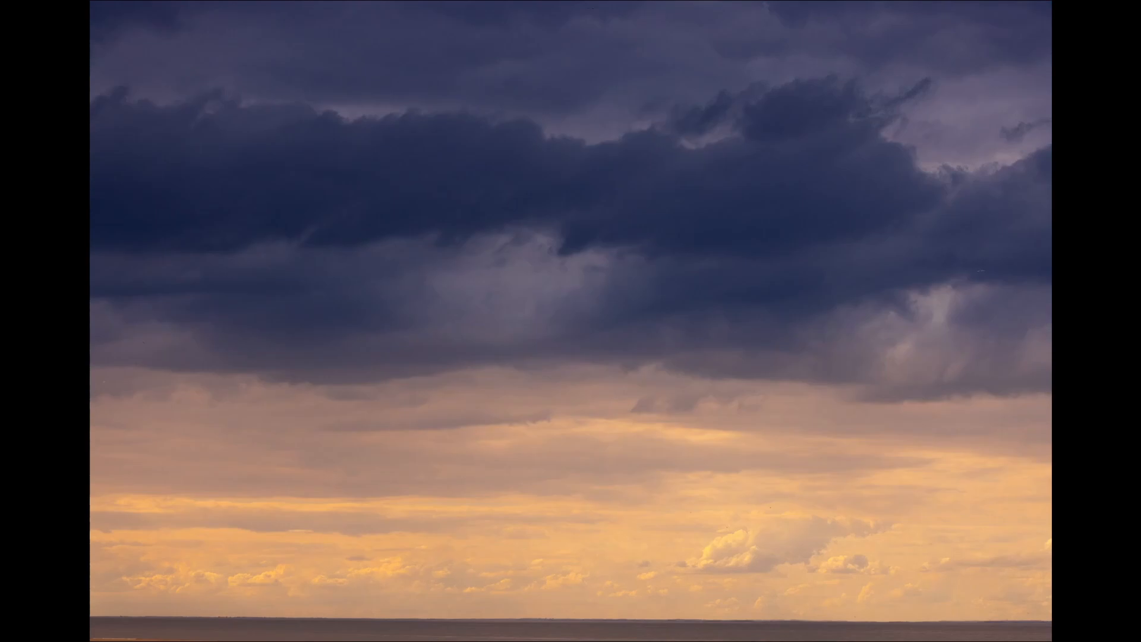
{"action": "key", "text": "Right"}
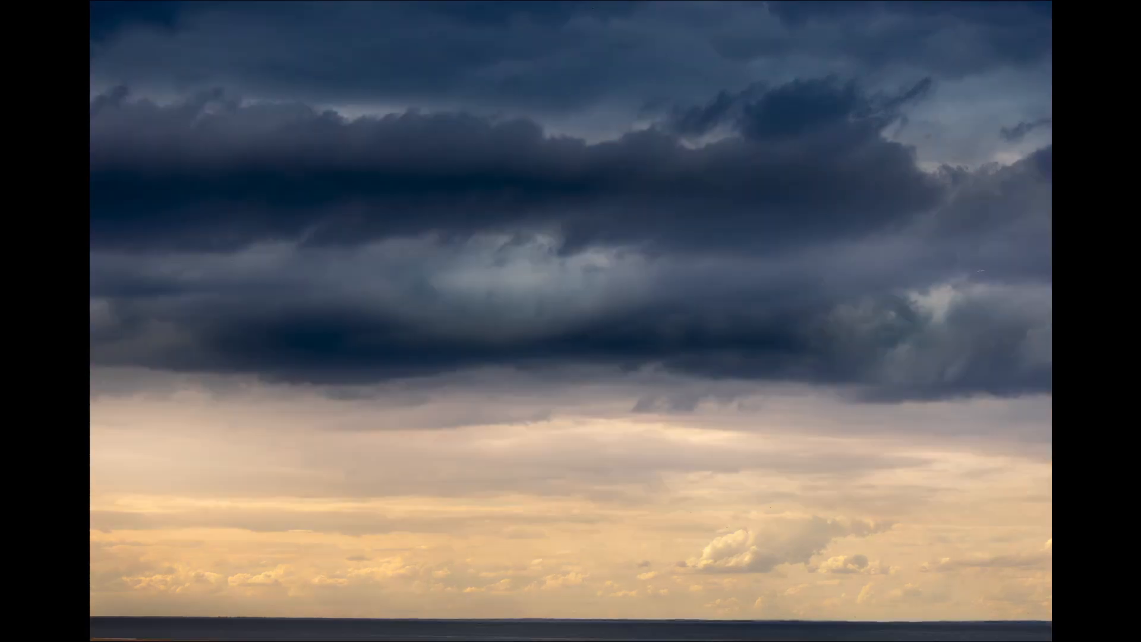